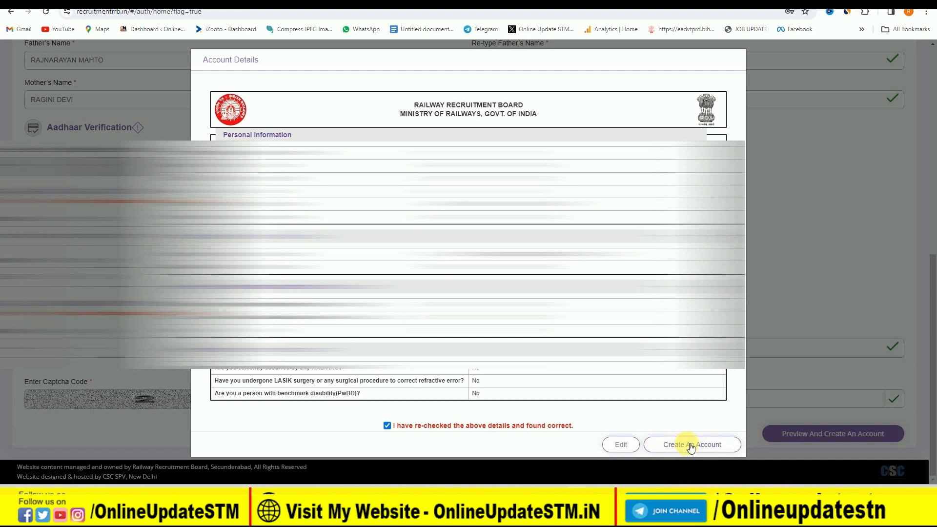
- Submit the rechecked details to create the RRB account, and open the online application section
left_click(691, 445)
left_click(468, 299)
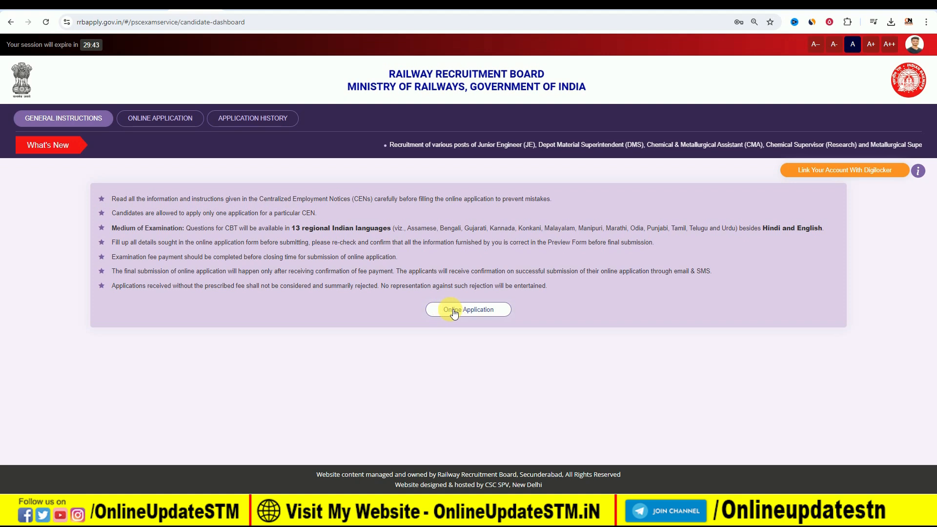
left_click(472, 312)
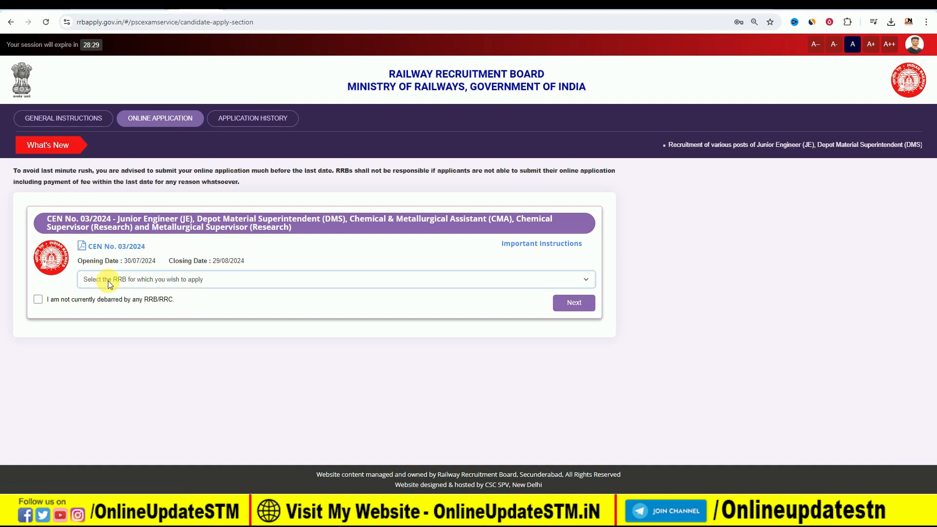
- Select Patna as the RRB to apply for under CEN No. 03/2024
left_click(174, 281)
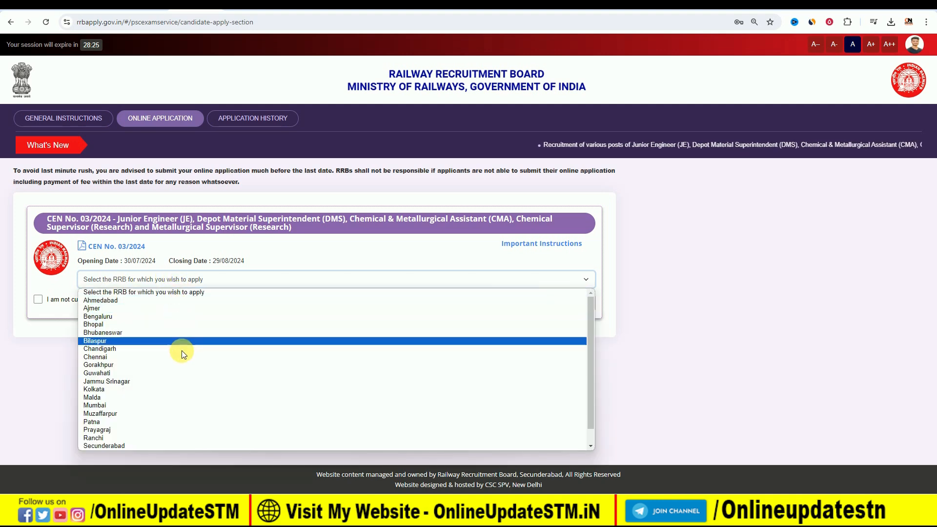
scroll(173, 403, "down", 1)
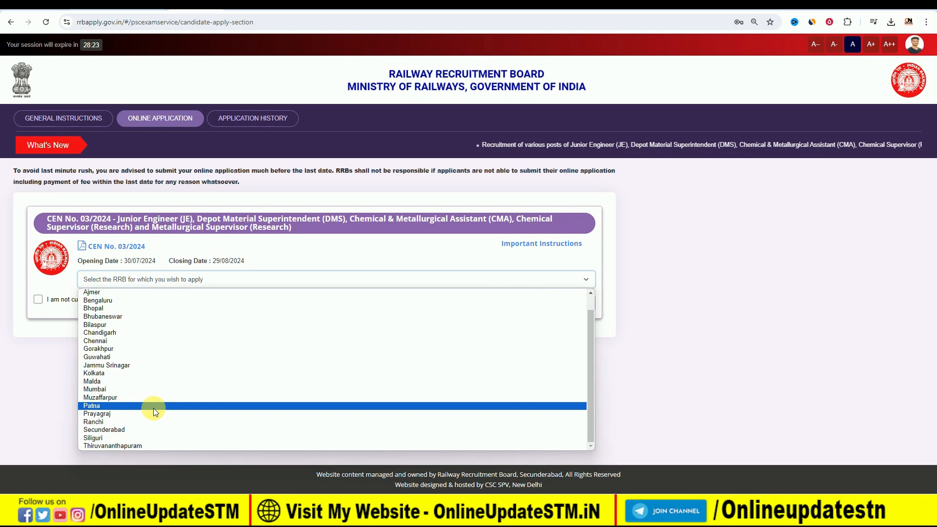
left_click(161, 407)
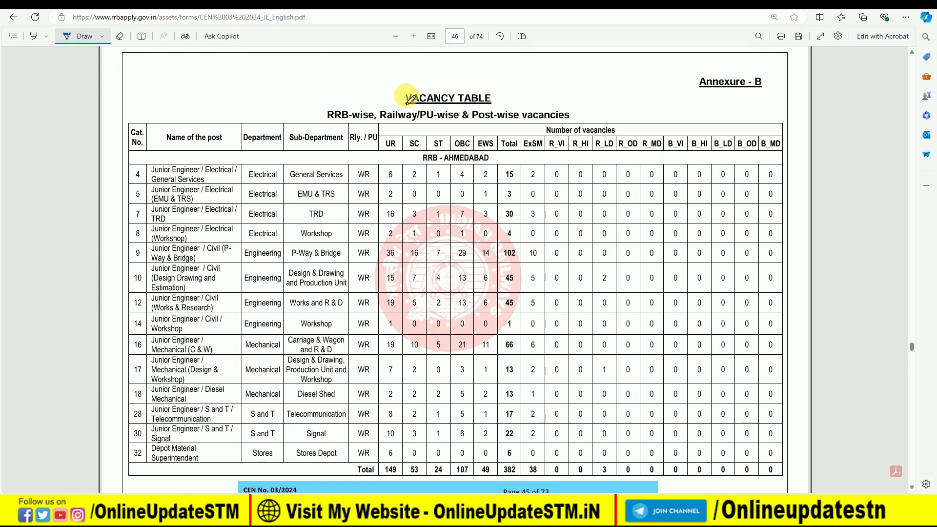
- In the CEN 03/2024 notice PDF, ink-mark the Vacancy Table title, post-name heading, RRB - Ahmedabad heading and first Electrical row with its vacancies
mouse_move(396, 82)
left_mouse_down()
mouse_move(510, 108)
mouse_move(375, 75)
left_mouse_up()
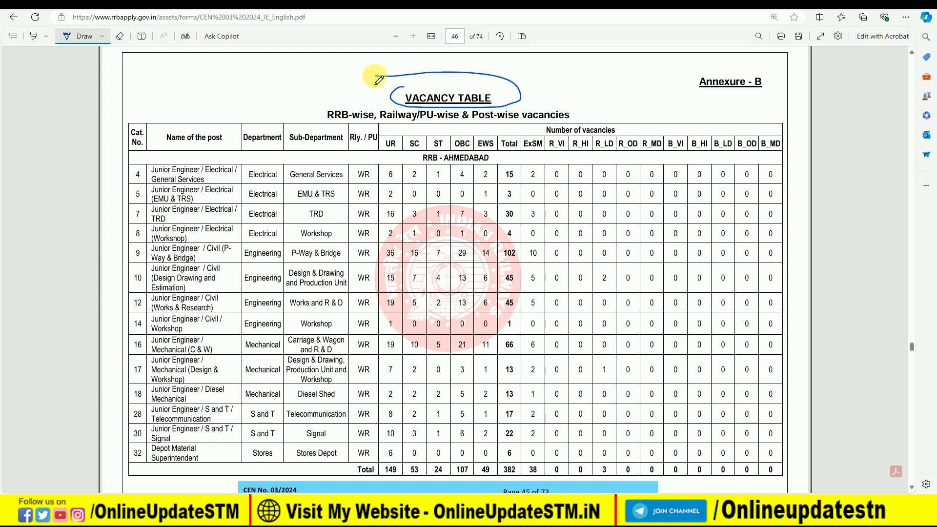
left_click_drag(166, 147, 206, 146)
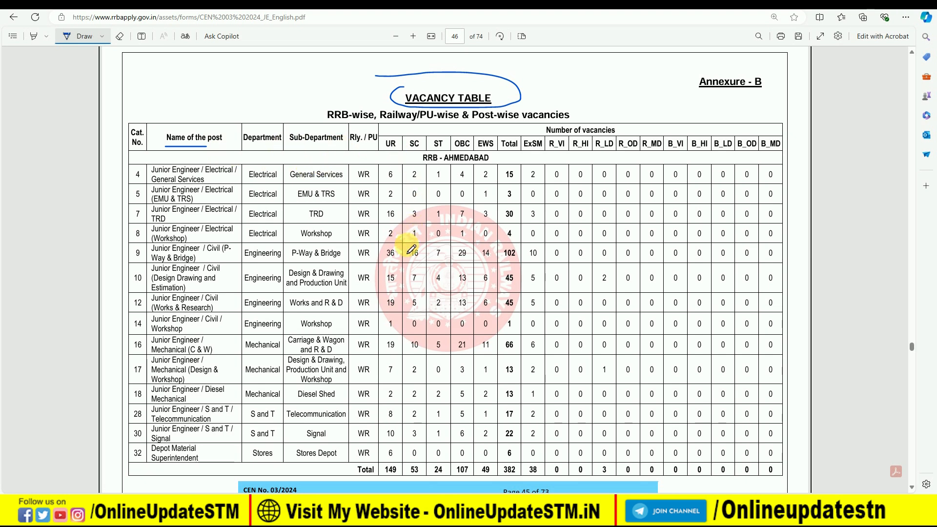
mouse_move(424, 153)
left_mouse_down()
mouse_move(414, 157)
mouse_move(438, 172)
mouse_move(488, 162)
mouse_move(432, 149)
mouse_move(415, 157)
left_mouse_up()
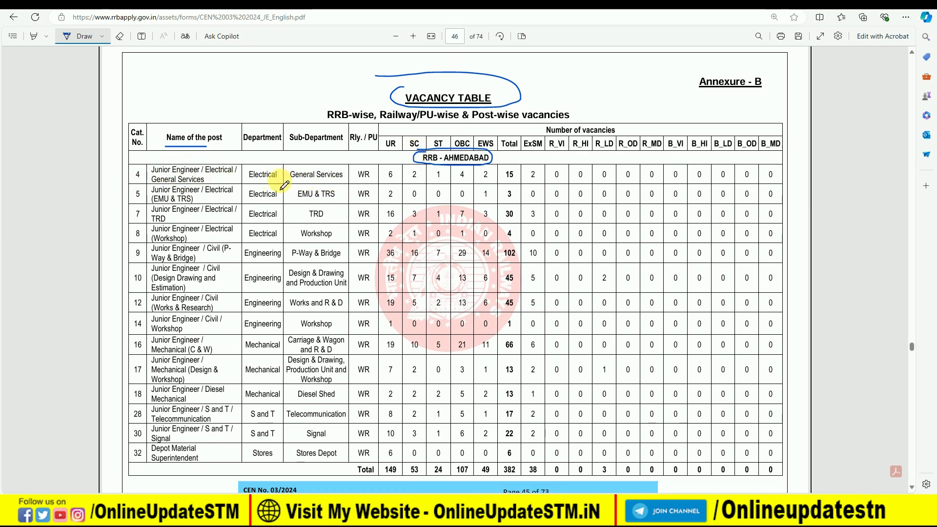
left_click_drag(259, 168, 263, 168)
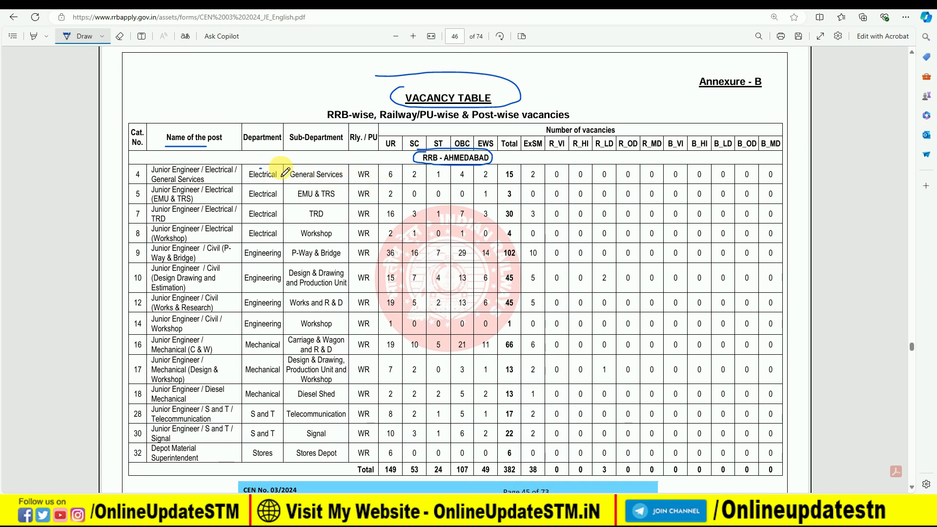
mouse_move(386, 179)
left_mouse_down()
mouse_move(515, 183)
mouse_move(405, 165)
mouse_move(382, 178)
left_mouse_up()
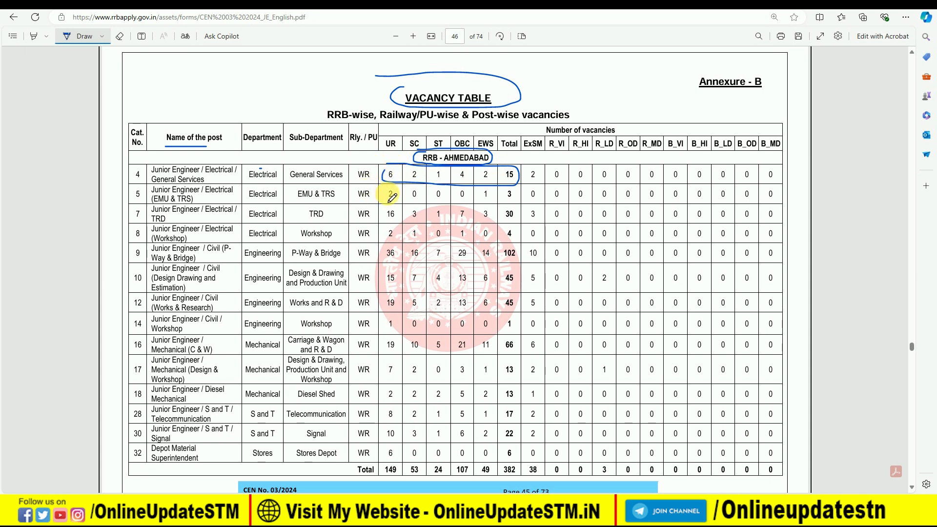
- Circle the RRB - Ajmer heading and mark the RRB - Bengaluru heading on the following vacancy table pages
scroll(392, 196, "down", 2)
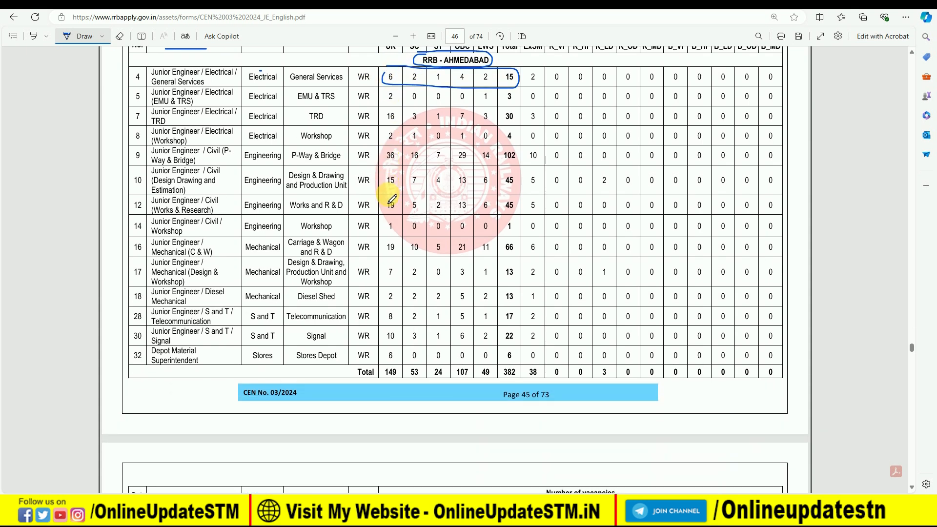
scroll(392, 198, "down", 5)
mouse_move(433, 285)
left_mouse_down()
mouse_move(426, 296)
mouse_move(485, 291)
mouse_move(420, 283)
left_mouse_up()
scroll(425, 283, "down", 5)
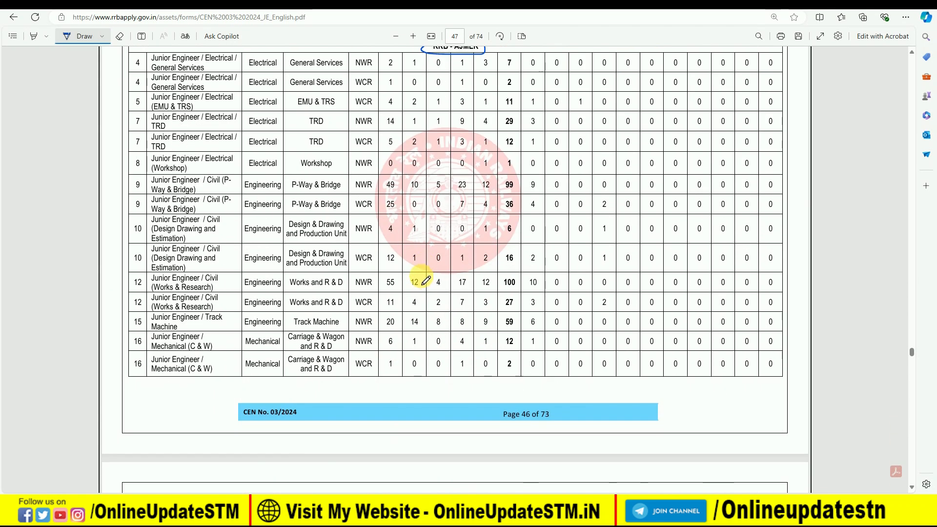
scroll(483, 214, "down", 6)
scroll(483, 217, "down", 6)
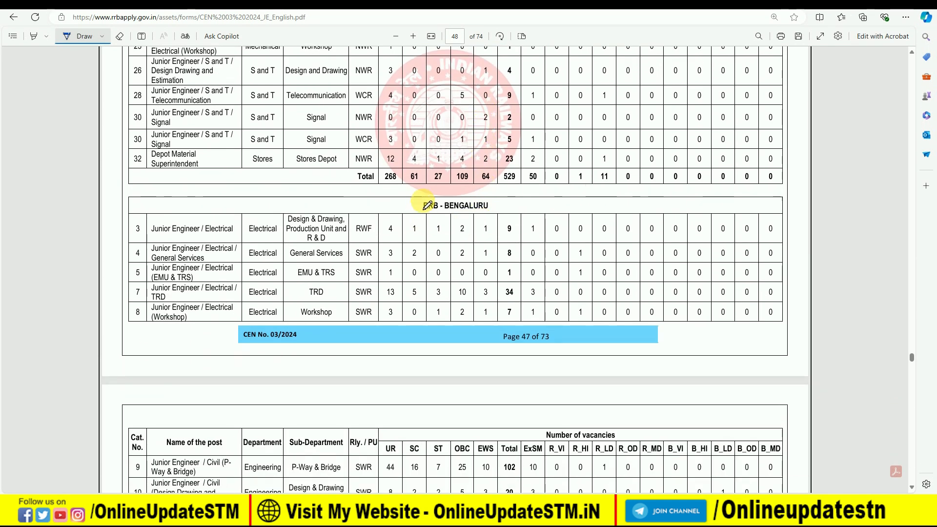
mouse_move(424, 209)
left_mouse_down()
mouse_move(493, 204)
mouse_move(439, 199)
mouse_move(432, 224)
left_mouse_up()
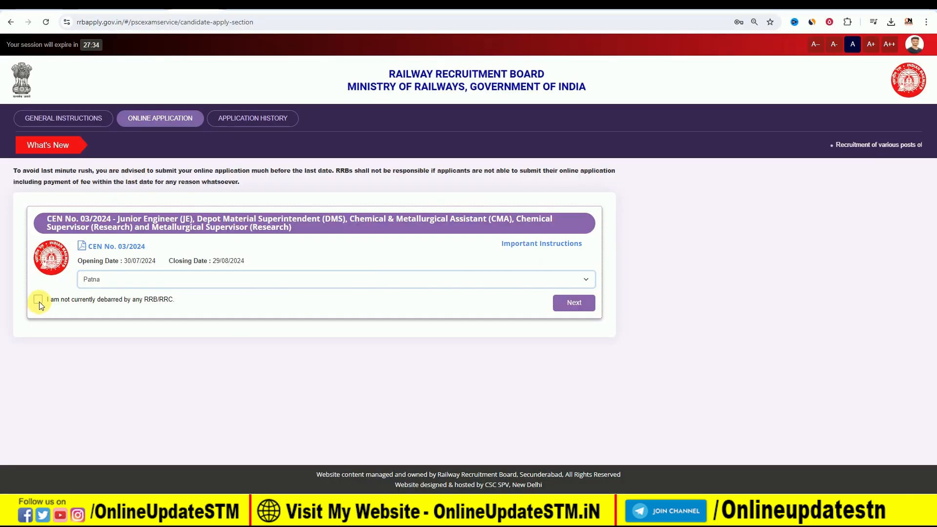
- Return to the RRB application, declare not being currently debarred by any RRB/RRC, and proceed to the personal details
left_click(39, 300)
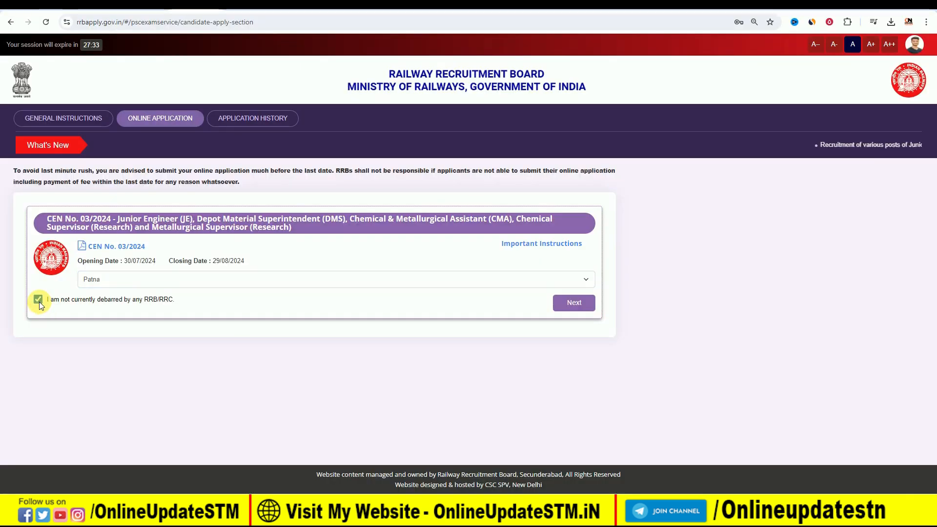
left_click(573, 302)
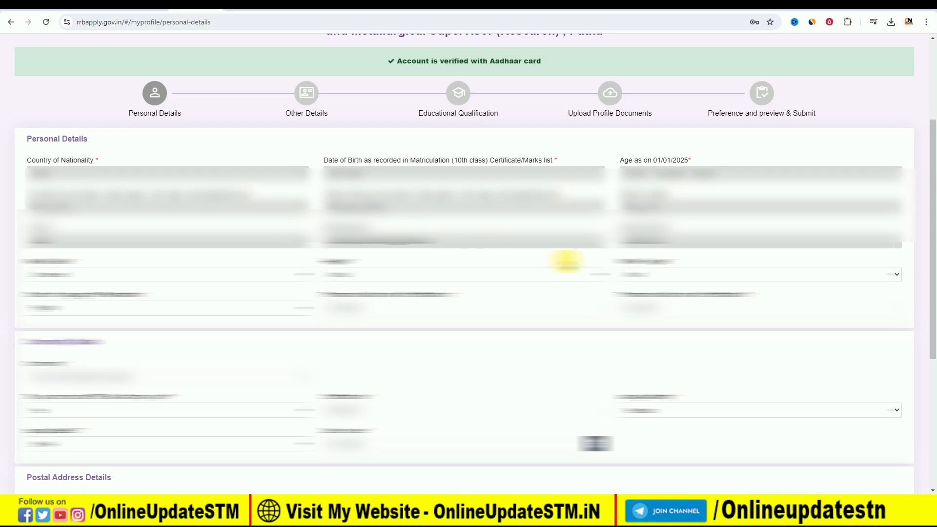
- Review the personal, community and address details, including the available choices for marital status and examination language
scroll(566, 262, "down", 3)
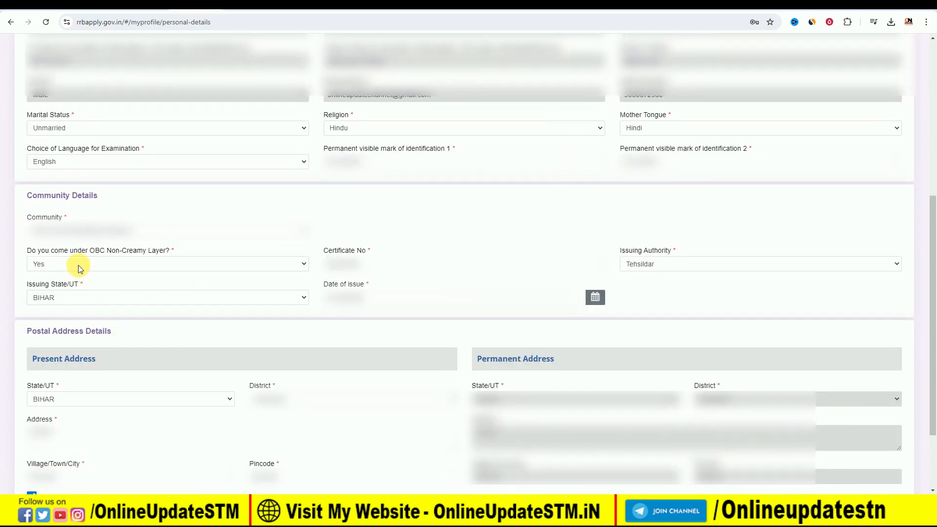
scroll(297, 268, "down", 2)
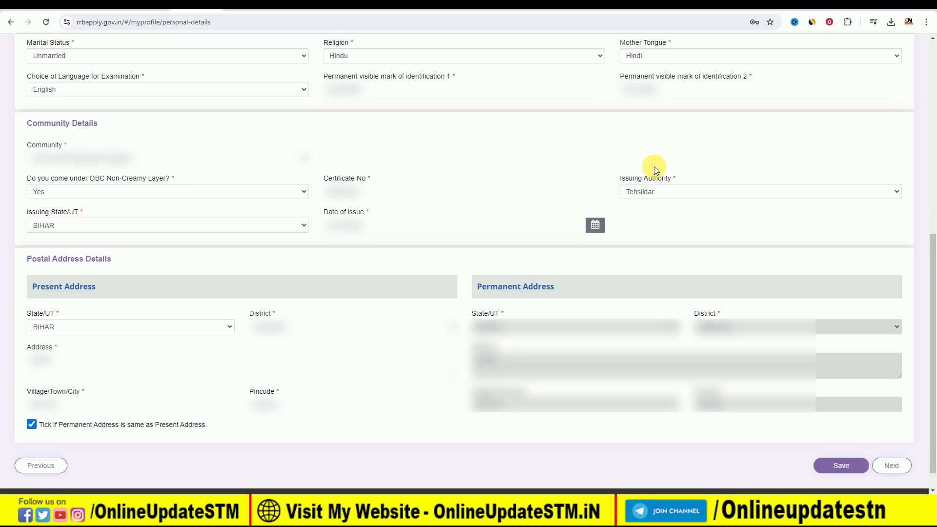
left_click(54, 57)
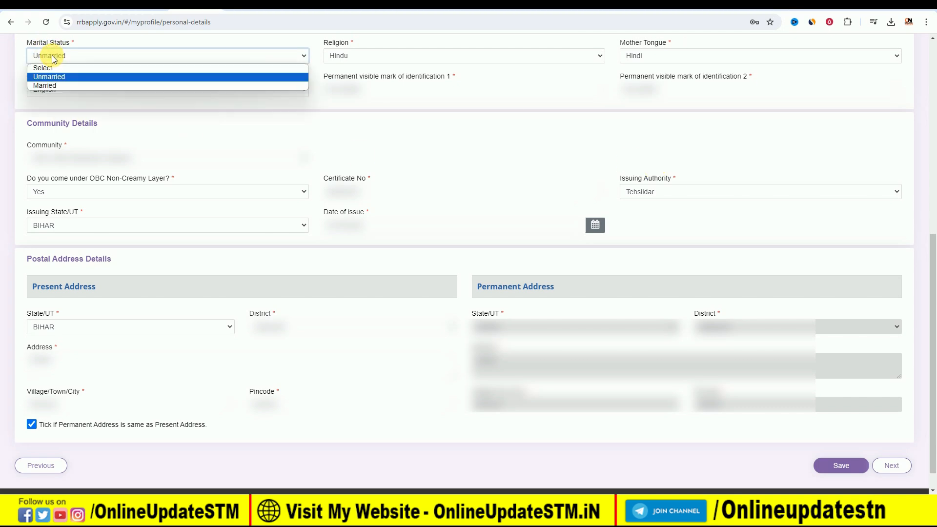
left_click(54, 57)
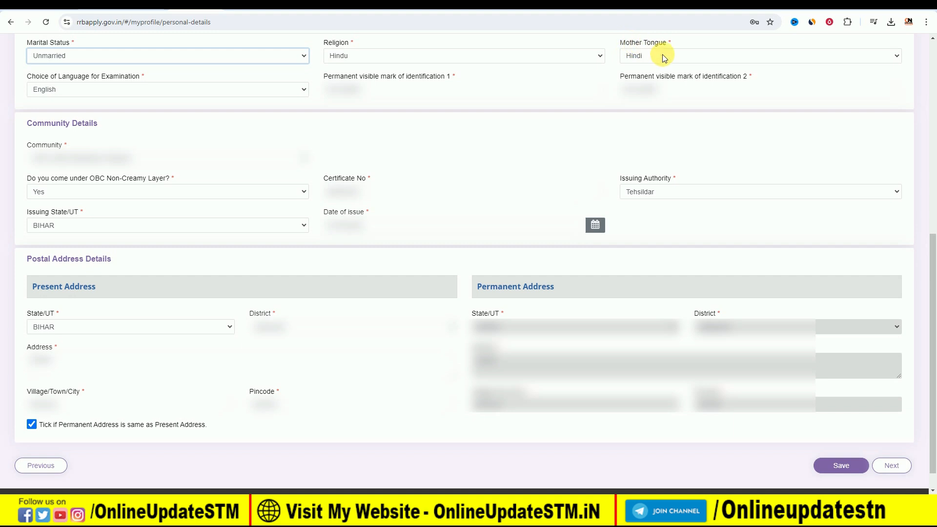
left_click(76, 92)
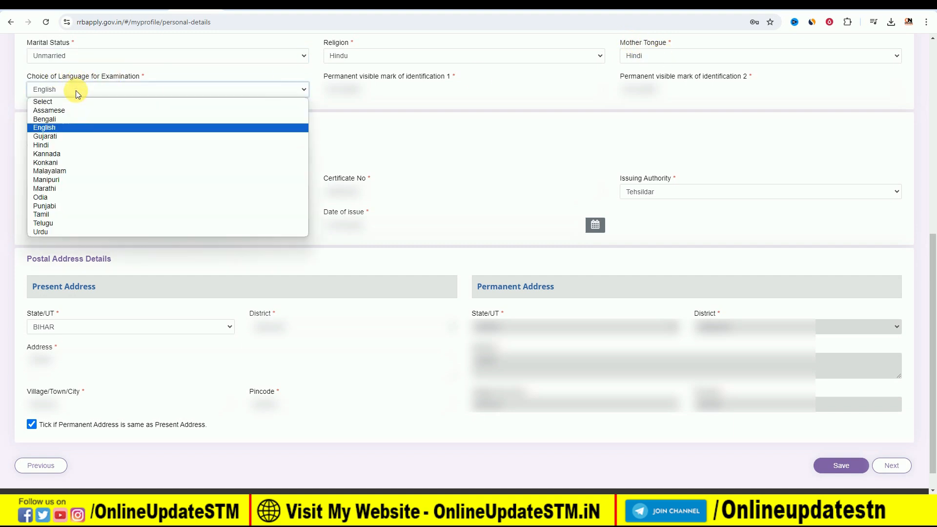
left_click(77, 92)
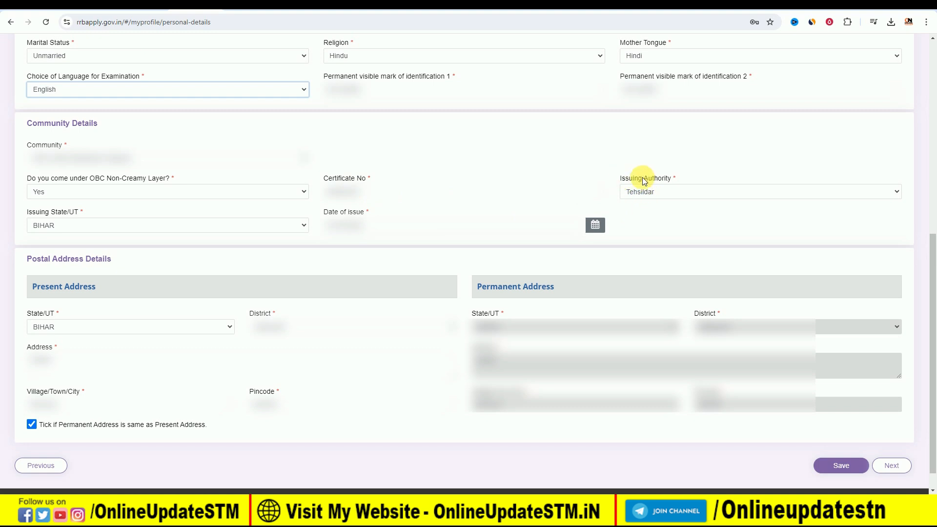
- Check the choices for the community certificate's issuing authority and proceed to Other Details
left_click(669, 193)
left_click(669, 191)
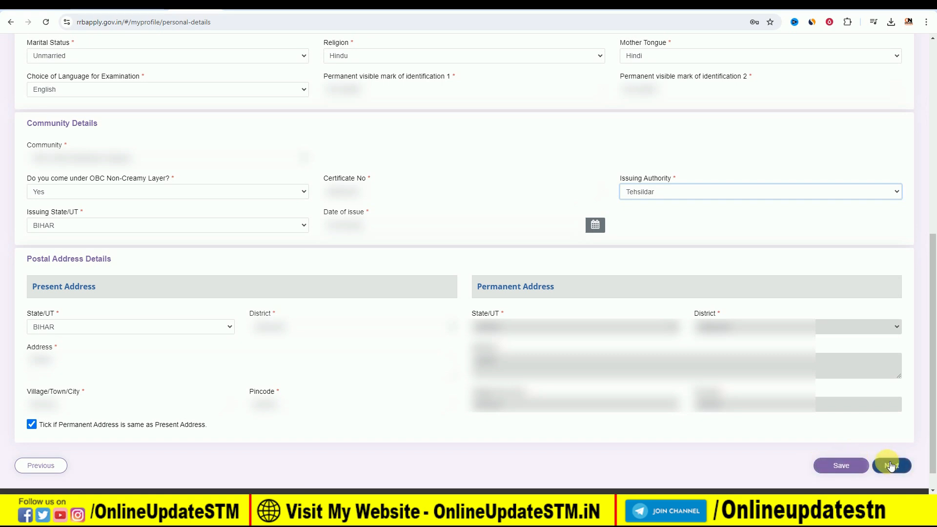
left_click(891, 465)
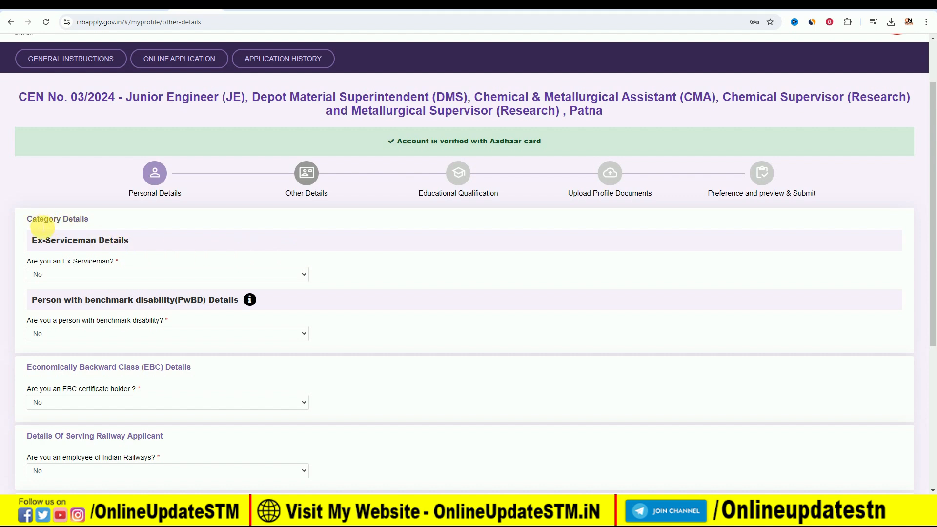
- Review the ex-serviceman, disability, EBC, employment and refund bank details, save them, and proceed to Educational Qualification
left_click(66, 275)
left_click(65, 274)
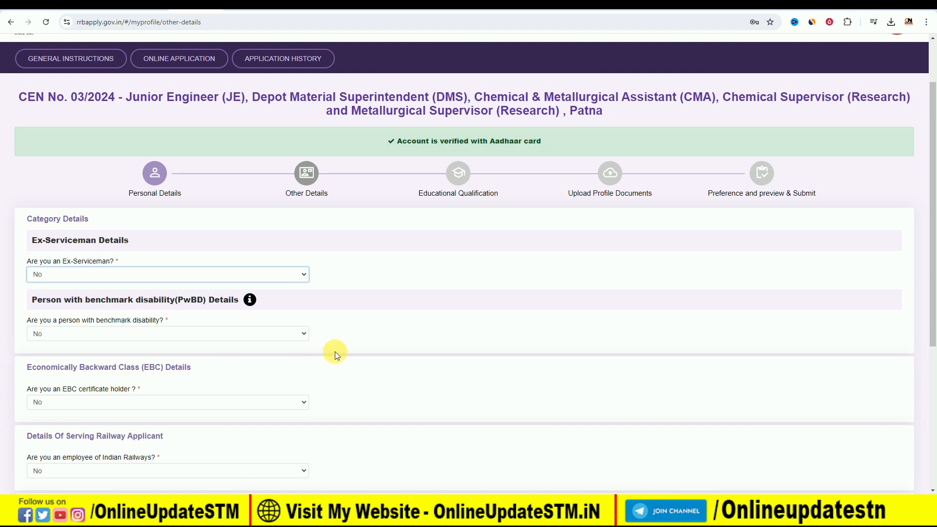
scroll(335, 352, "down", 1)
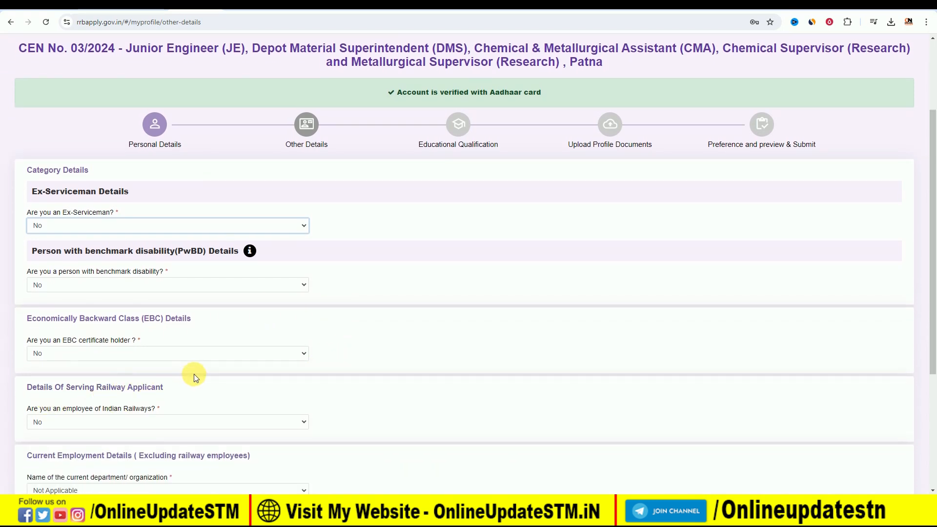
scroll(176, 373, "down", 2)
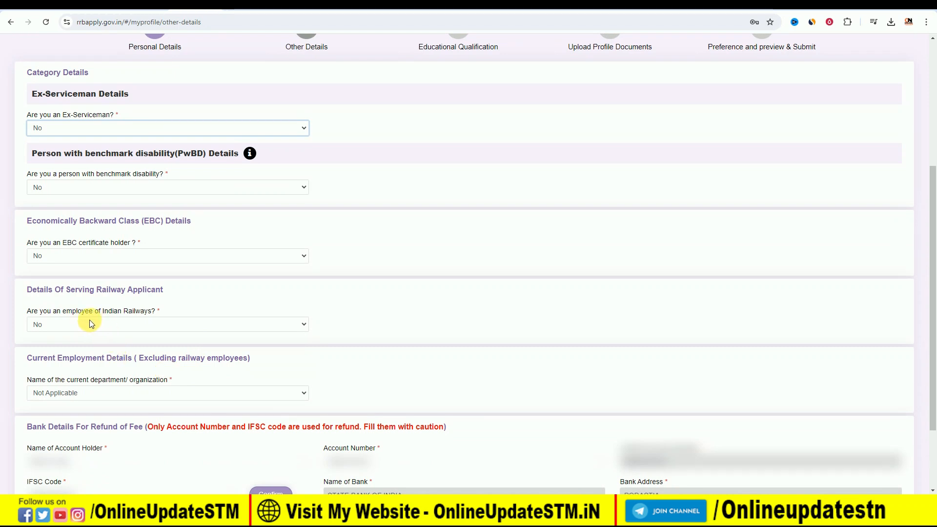
scroll(251, 313, "down", 2)
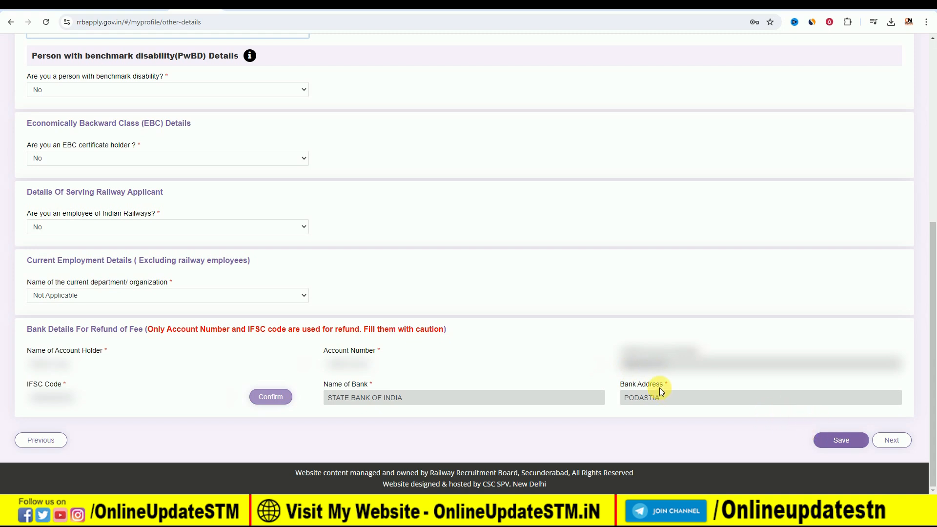
left_click(840, 440)
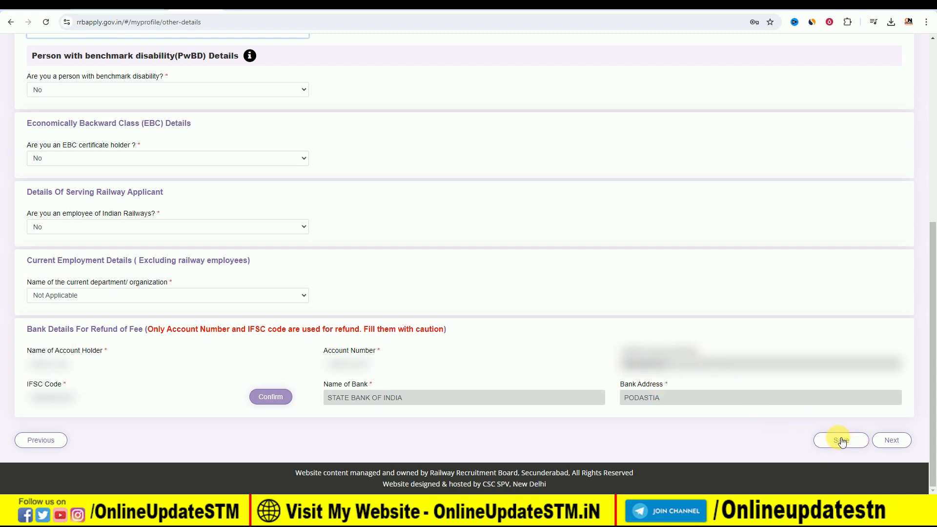
left_click(873, 433)
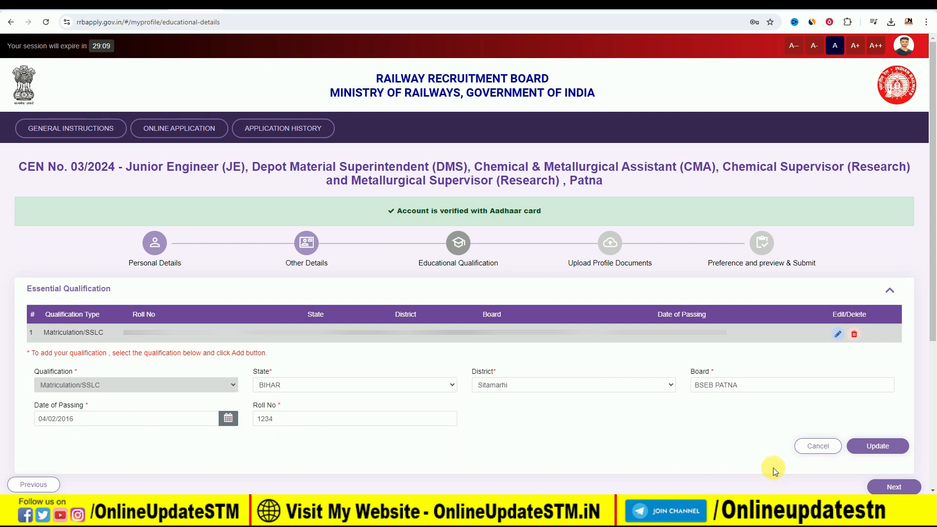
- Save the Matriculation/SSLC details and check which qualifications can be added
left_click(868, 455)
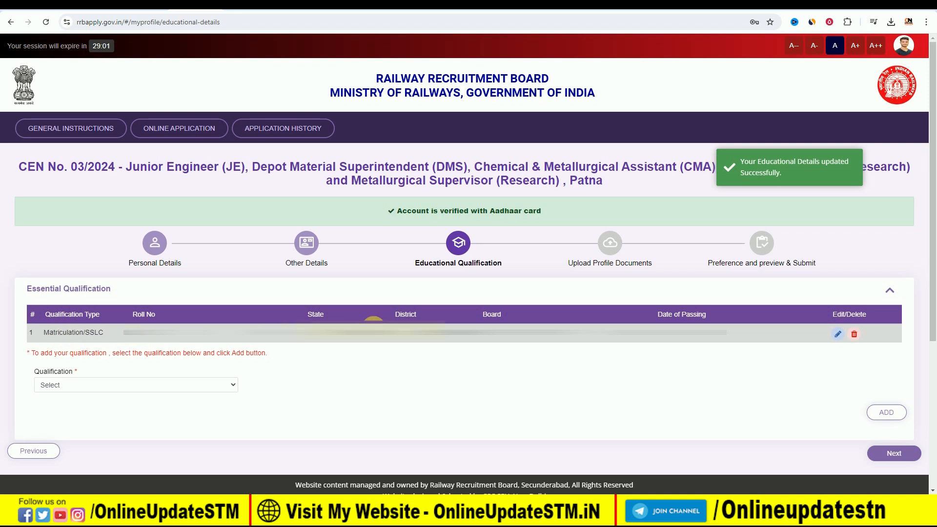
left_click(139, 387)
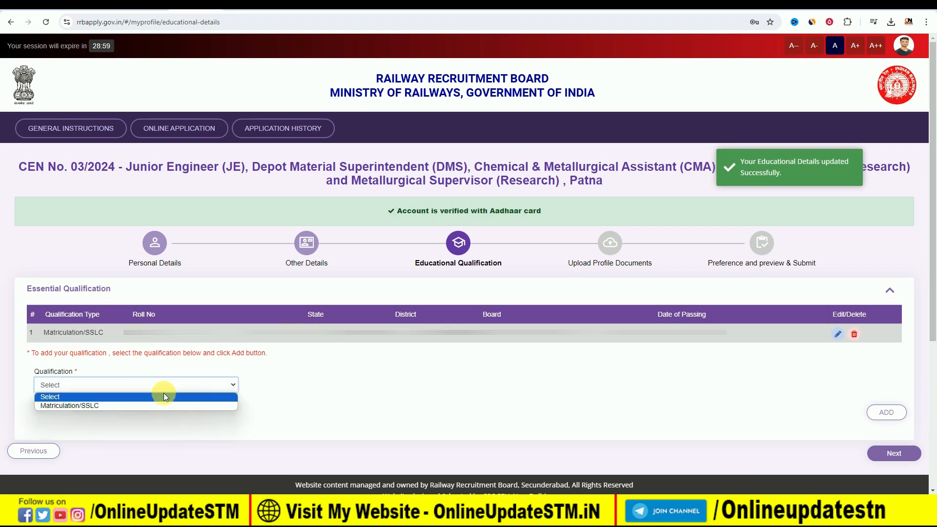
left_click(334, 395)
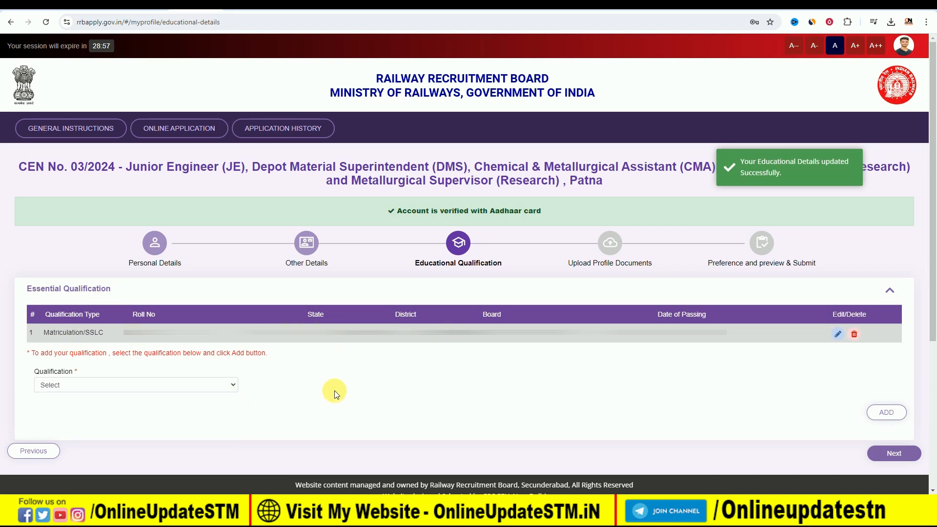
left_click(884, 414)
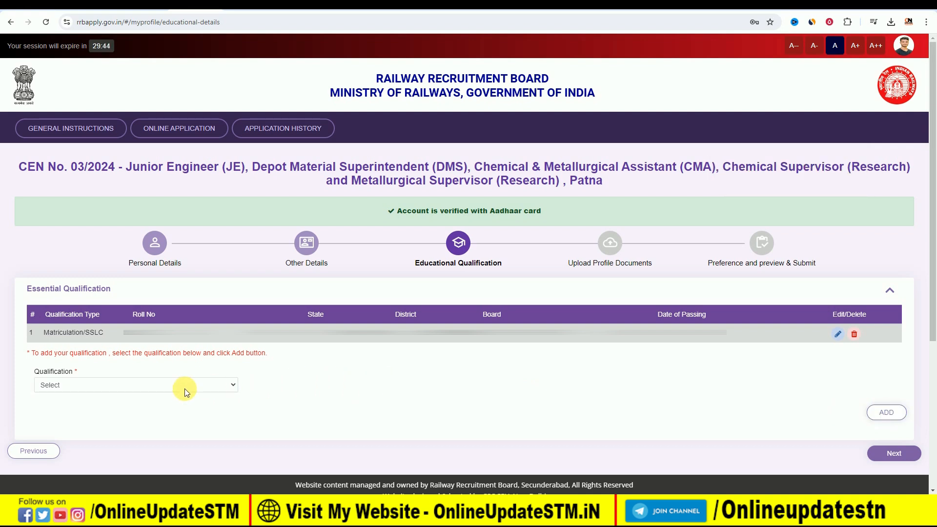
- Add a 3 years Diploma in Engineering qualification with Computer Science as the discipline
left_click(181, 387)
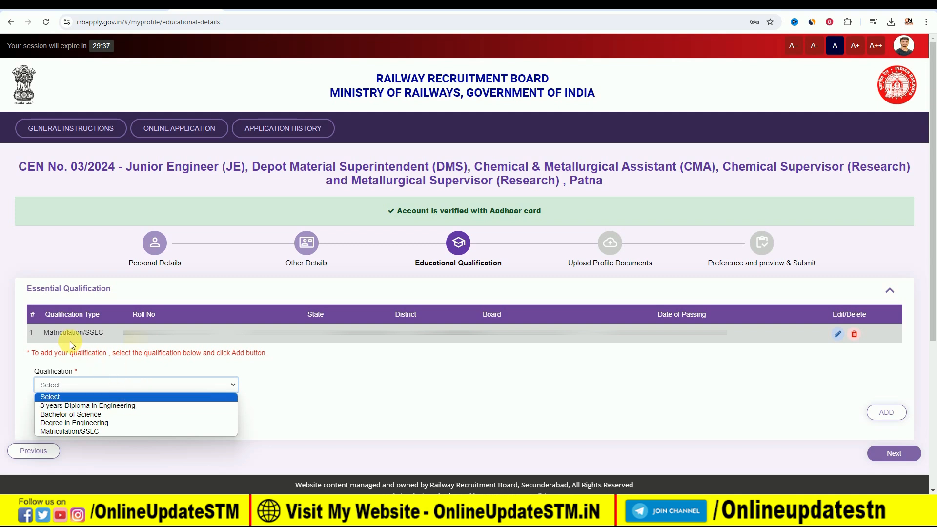
left_click(131, 408)
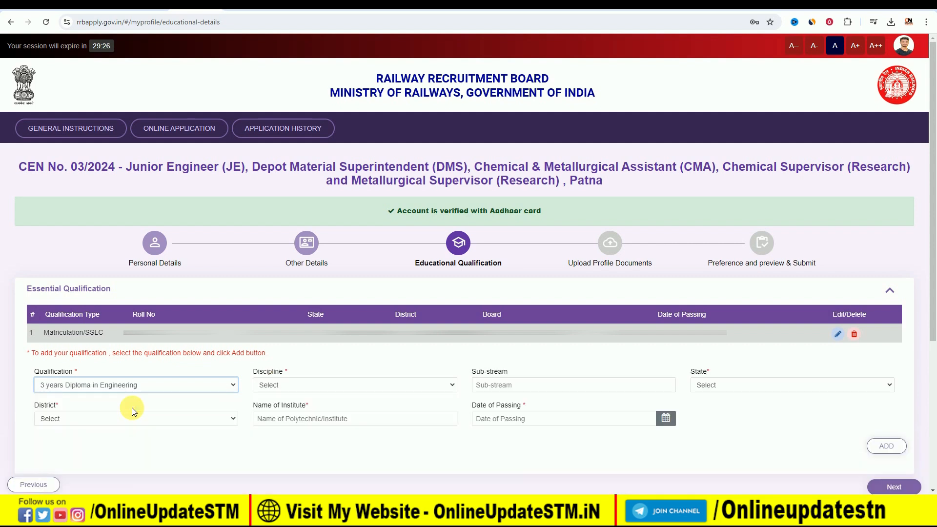
left_click(292, 386)
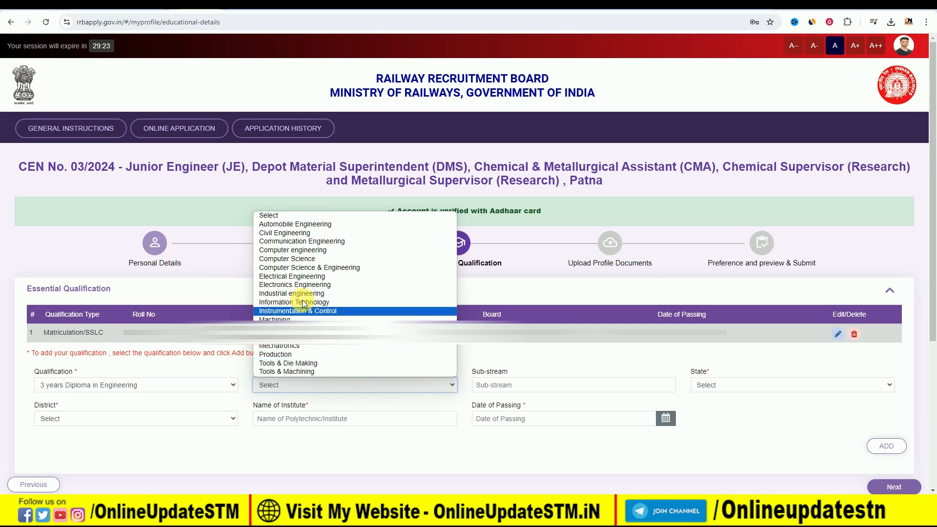
left_click(310, 258)
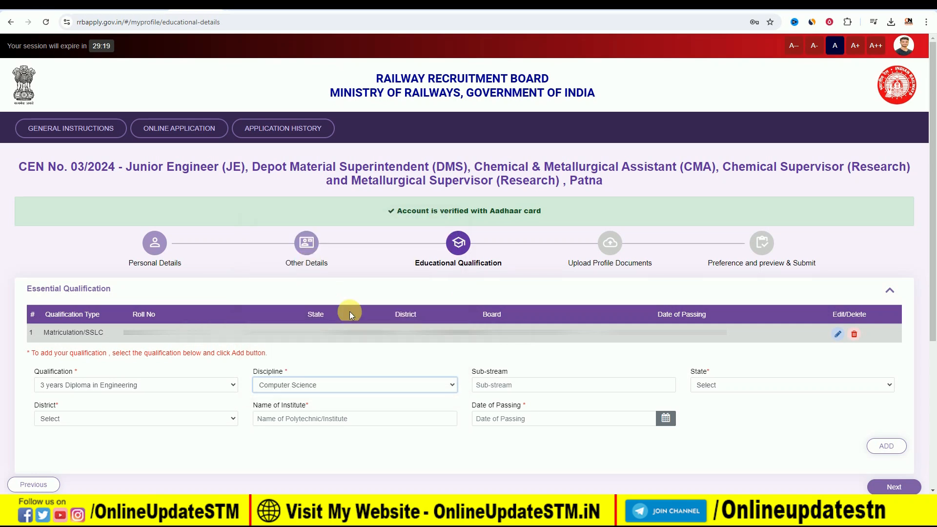
left_click(580, 385)
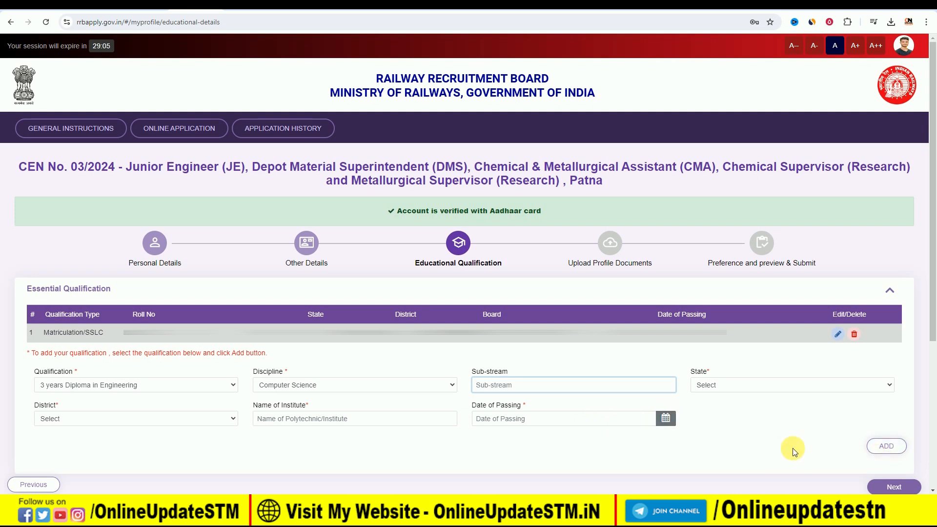
left_click(887, 447)
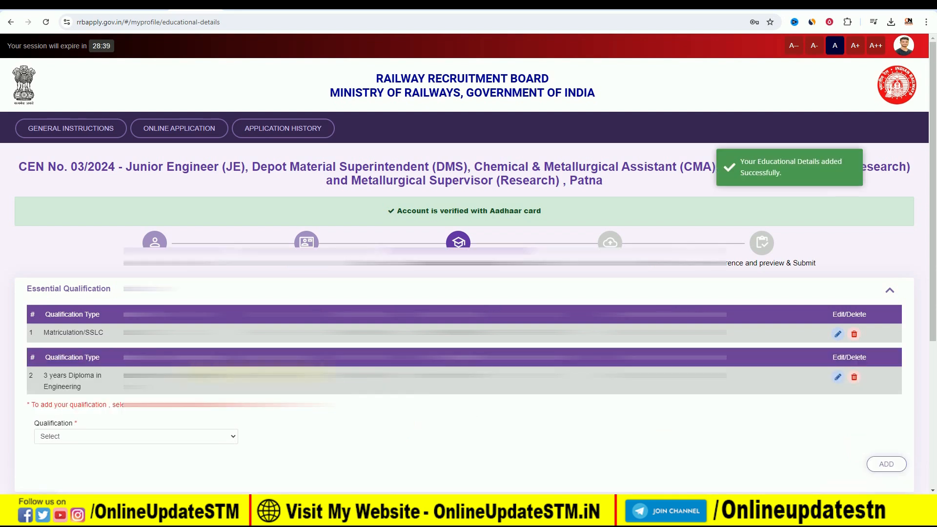
- Check the choices for a further qualification and proceed to Upload Profile Documents without adding another one
left_click(187, 440)
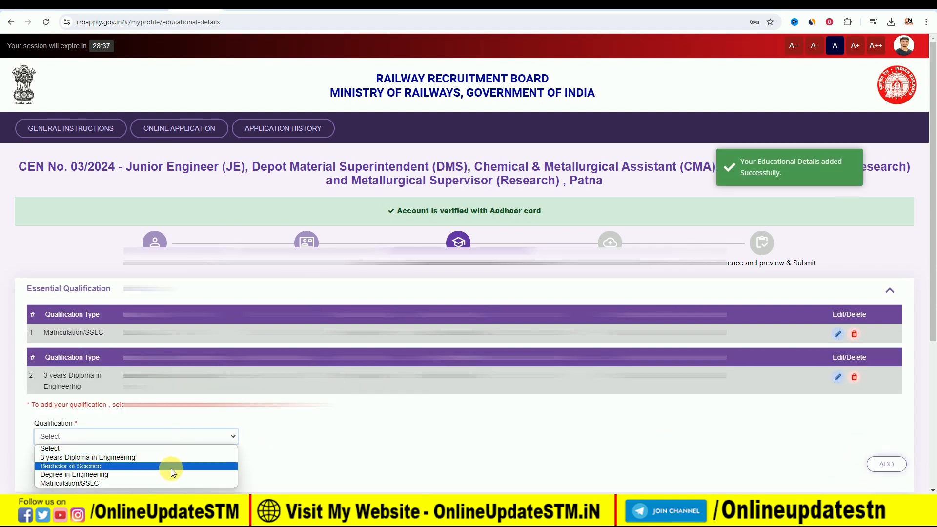
left_click(399, 445)
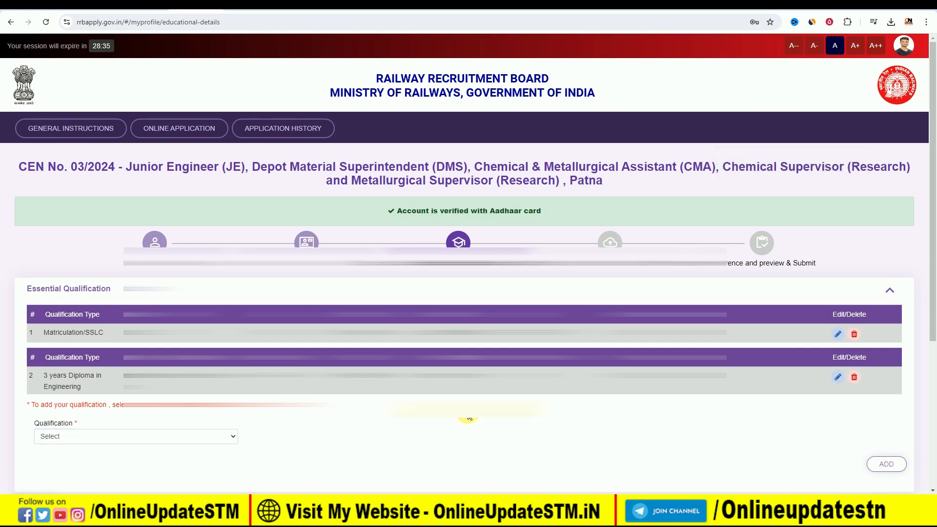
scroll(502, 412, "down", 3)
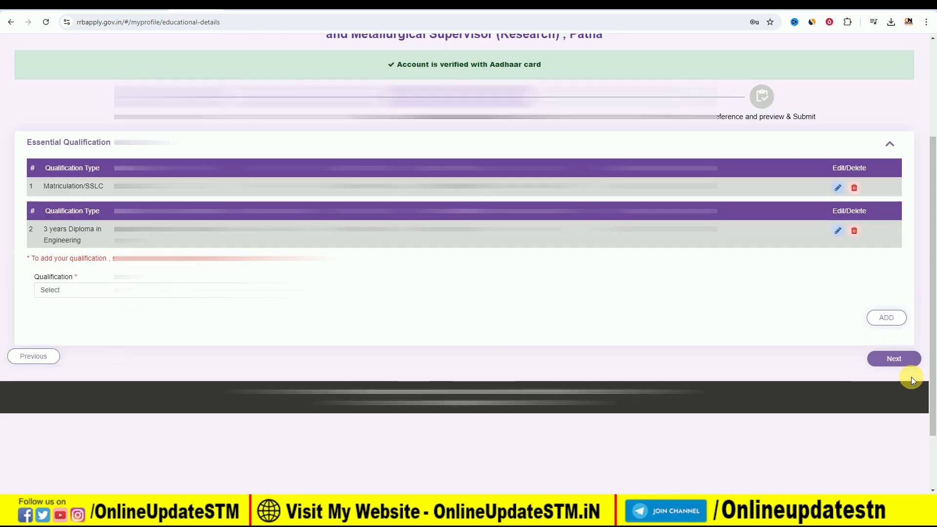
left_click(888, 360)
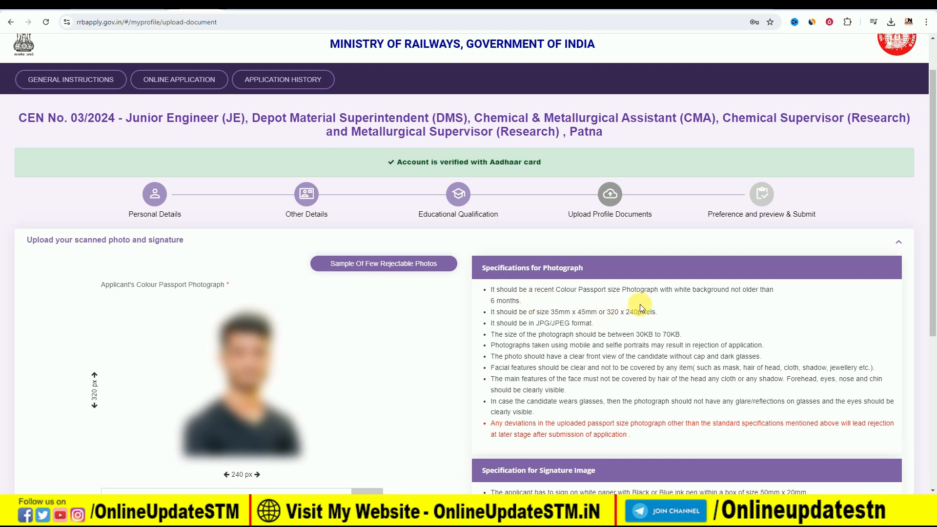
- Review the photograph specifications for background, recency, pixel dimensions and file size, and look up the sample rejectable photos
left_click_drag(675, 291, 730, 292)
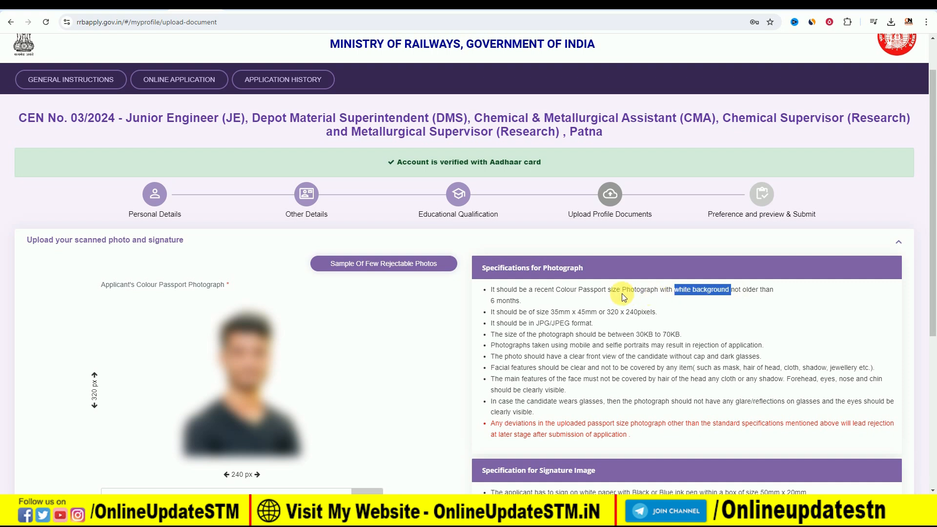
left_click_drag(523, 291, 567, 292)
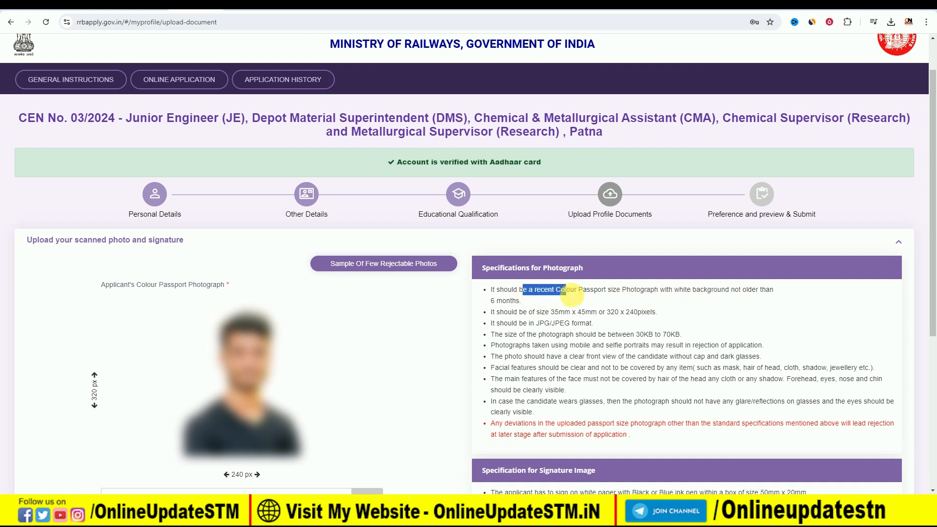
left_click(607, 300)
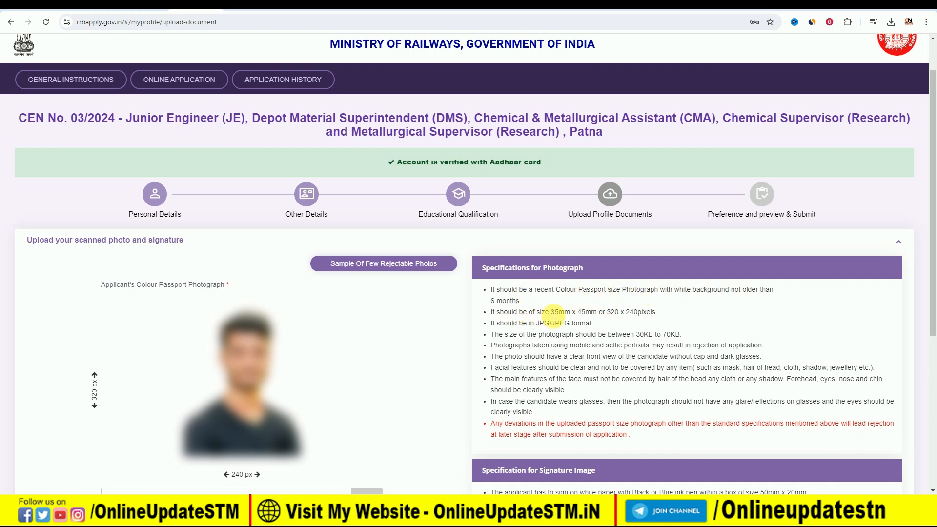
left_click_drag(607, 312, 658, 312)
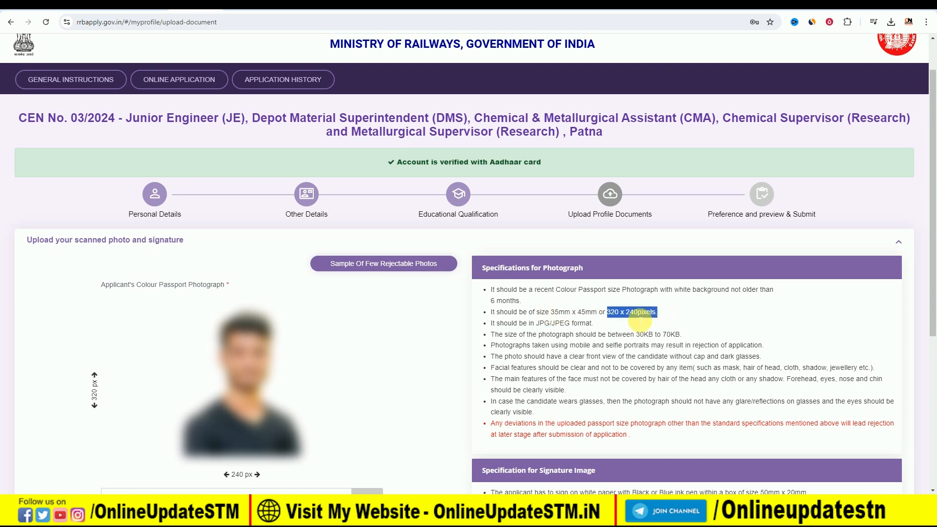
left_click(624, 326)
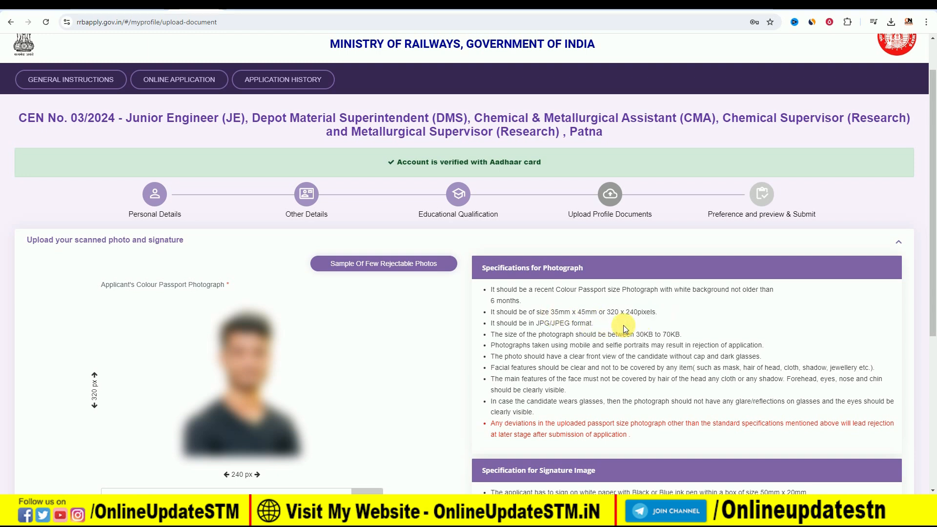
left_click_drag(635, 334, 675, 335)
left_click(570, 369)
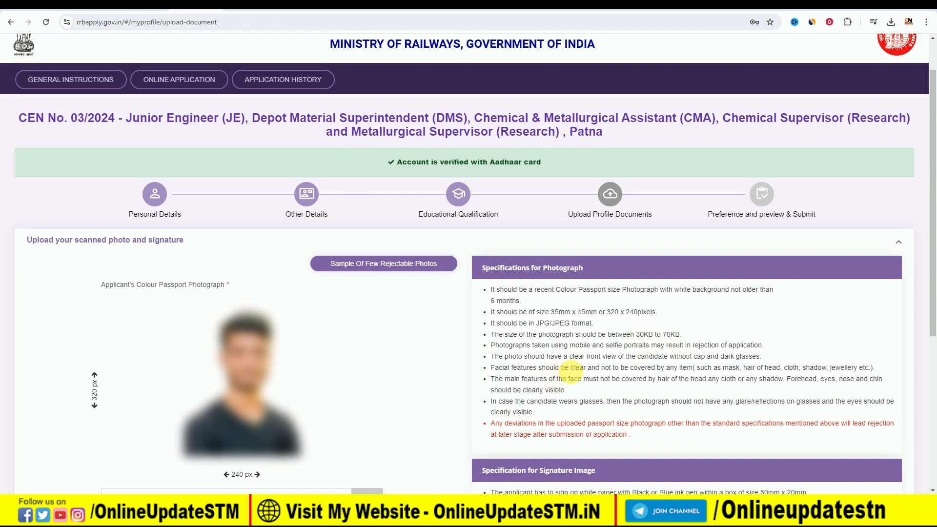
left_click(379, 264)
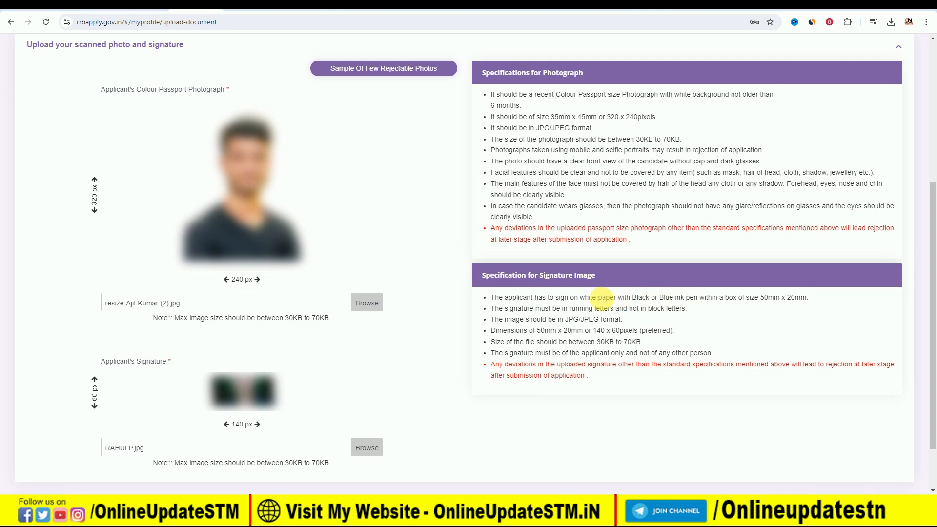
- Check the signature file size requirement, save the uploaded photograph and signature, and proceed to the post preferences
left_click_drag(605, 341, 685, 347)
left_click(685, 346)
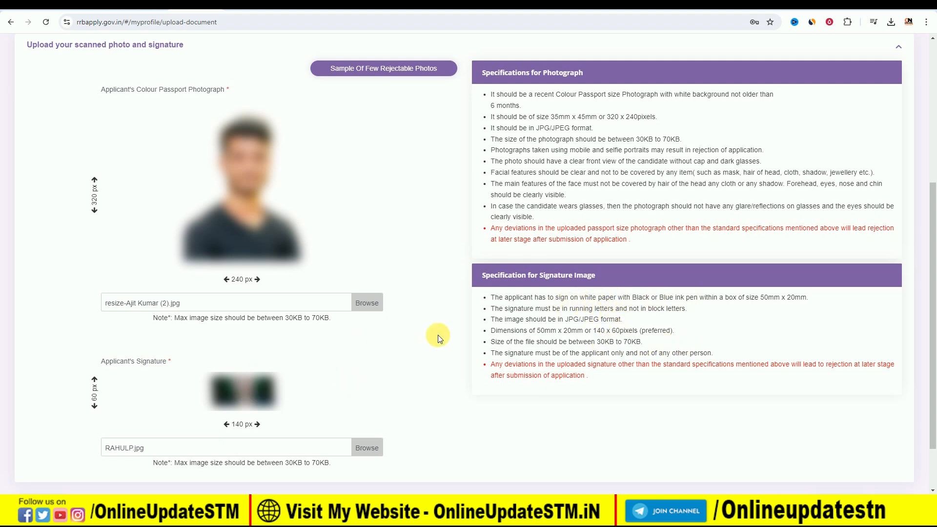
scroll(522, 338, "down", 2)
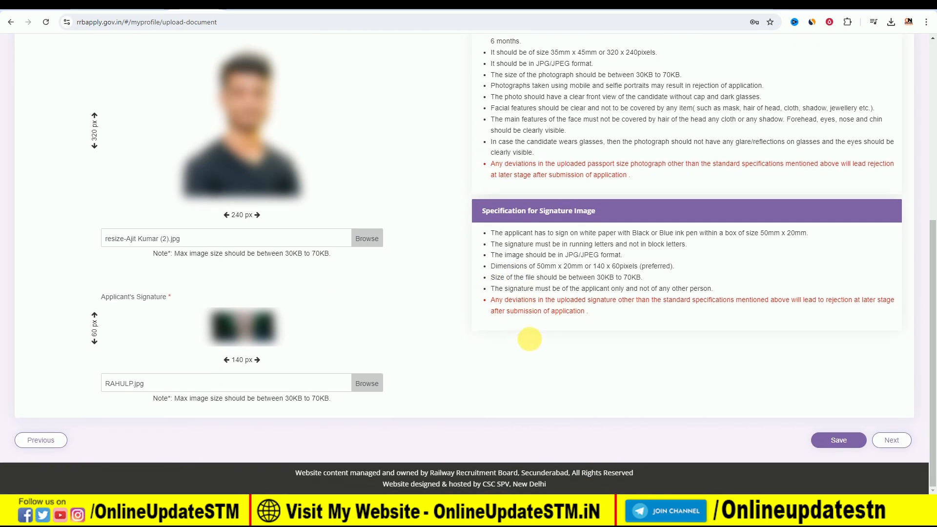
left_click(838, 438)
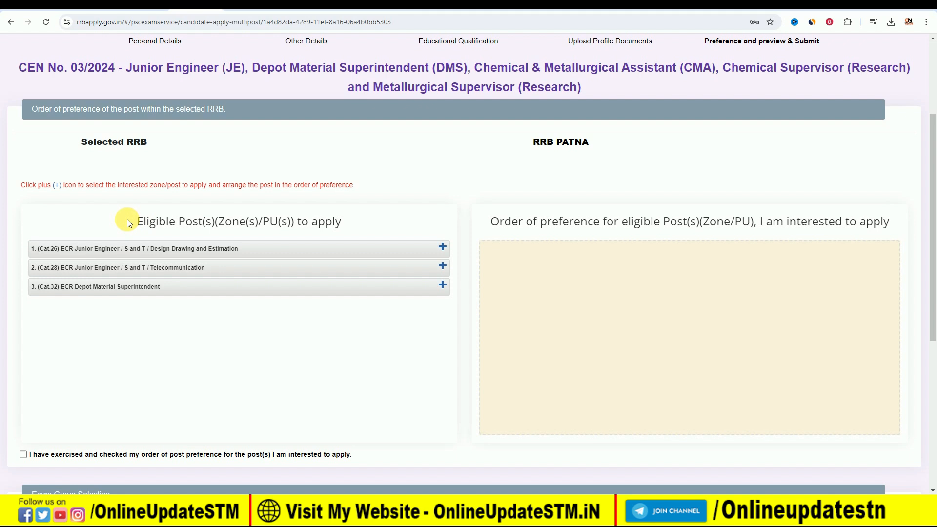
- Add the posts in the preference order Cat.32 Depot Material Superintendent, Cat.26 Design Drawing and Estimation, Cat.28 Telecommunication, and confirm the order
left_click_drag(127, 222, 215, 222)
left_click(386, 205)
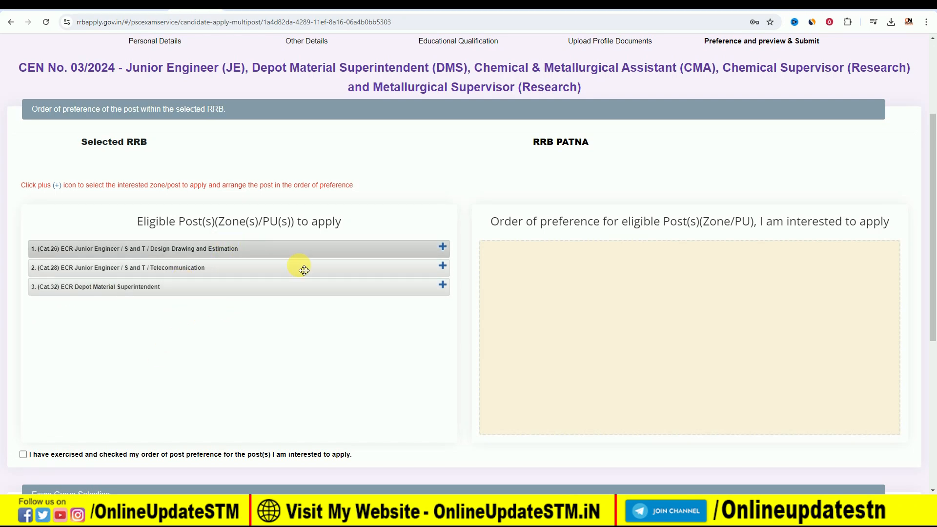
left_click(444, 286)
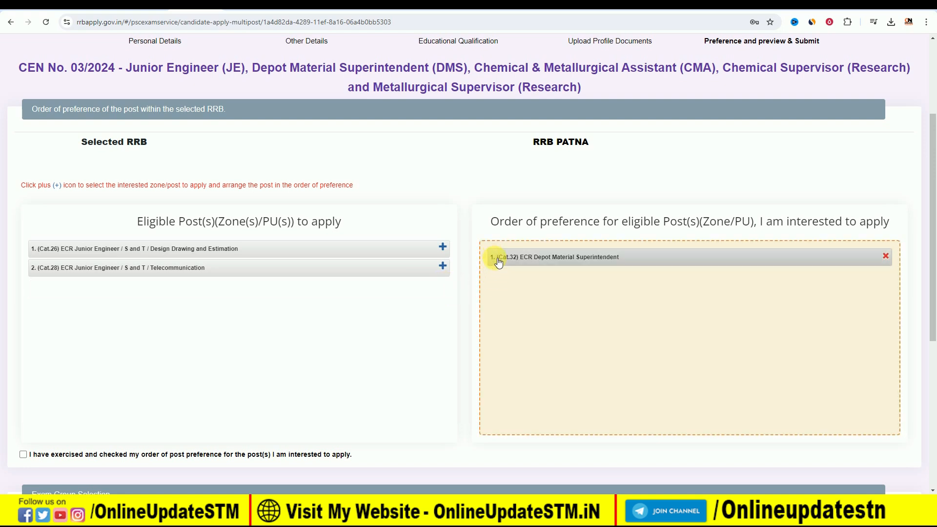
left_click(445, 249)
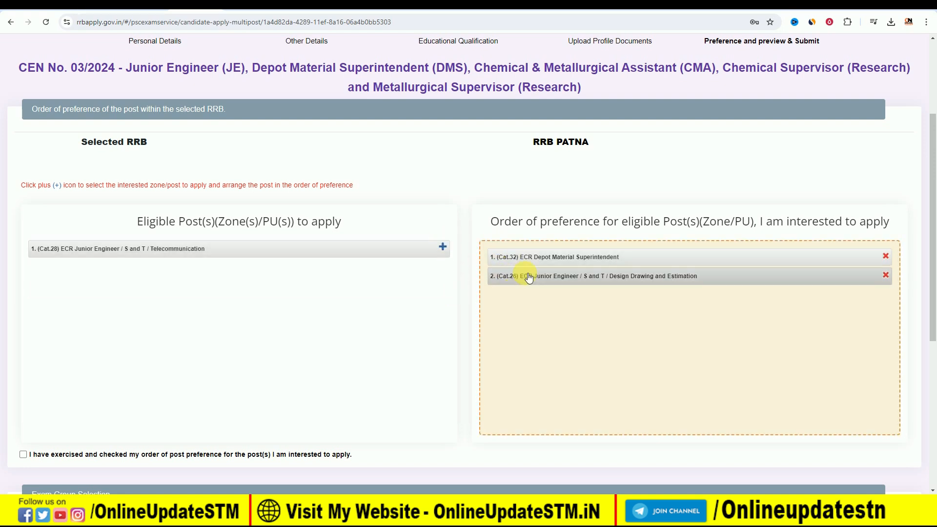
left_click(444, 248)
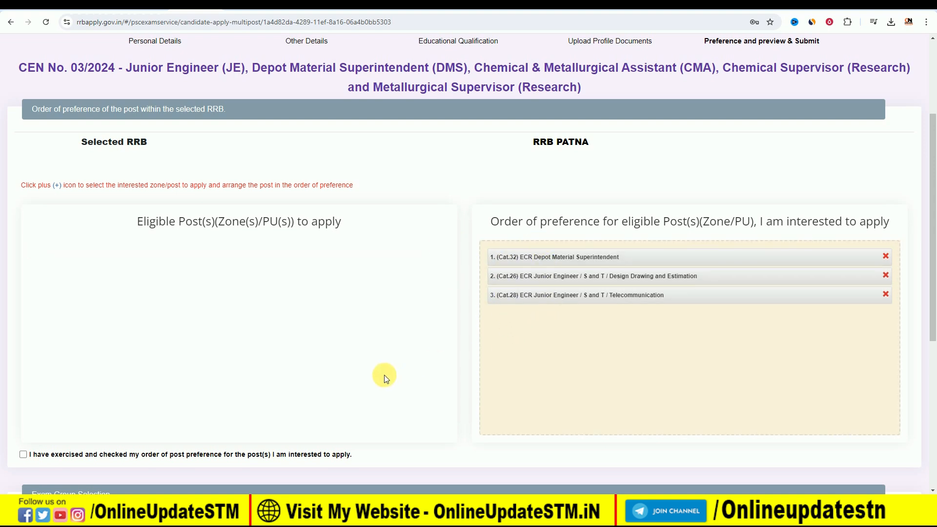
scroll(382, 376, "down", 1)
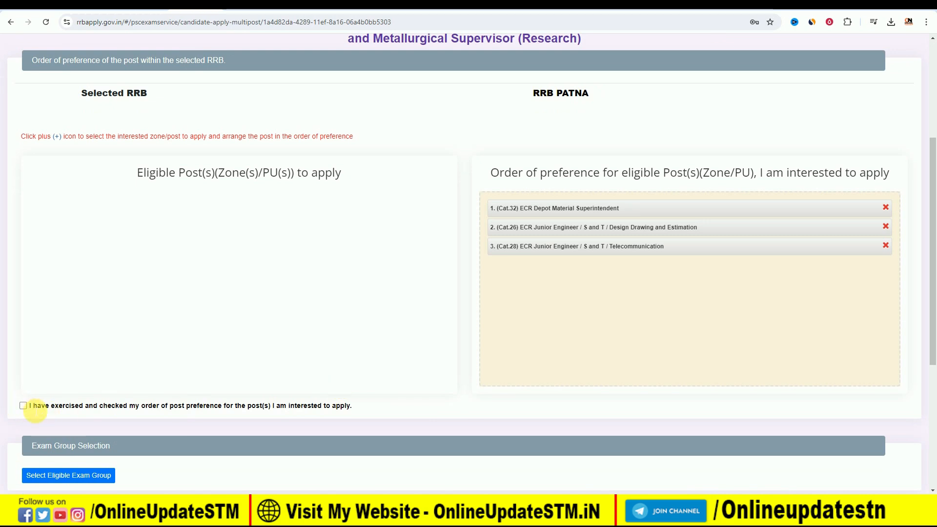
scroll(418, 443, "down", 5)
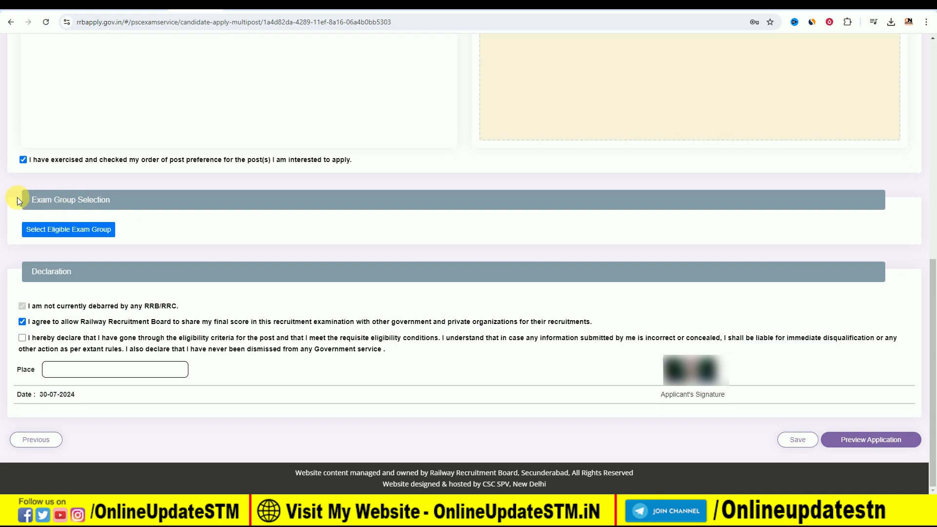
- Select the Electronics and Allied Engineering exam group, agree to its information notice and the eligibility declaration, and request the application preview
left_click(79, 230)
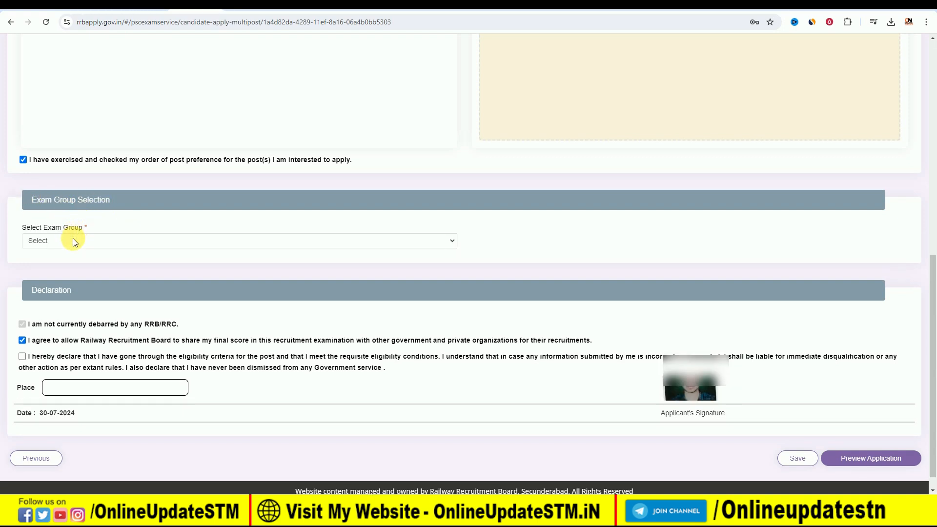
left_click(73, 240)
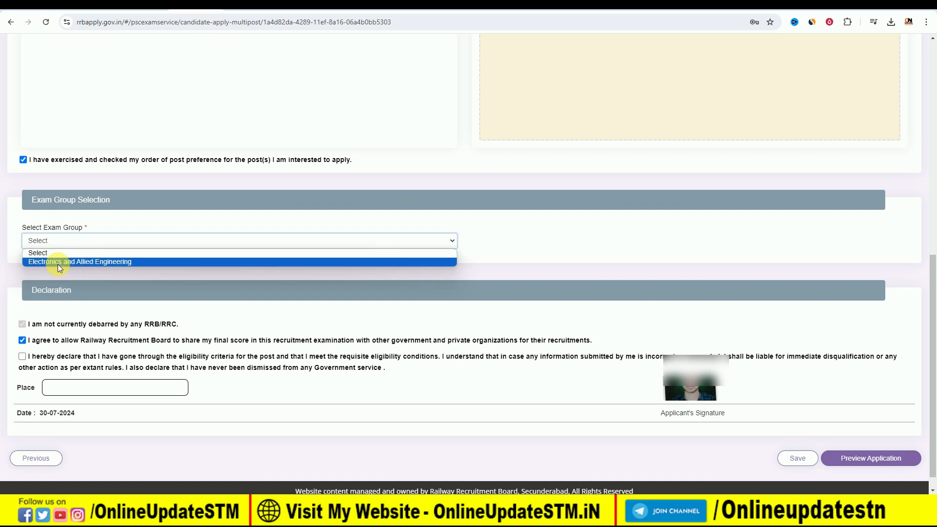
left_click(65, 264)
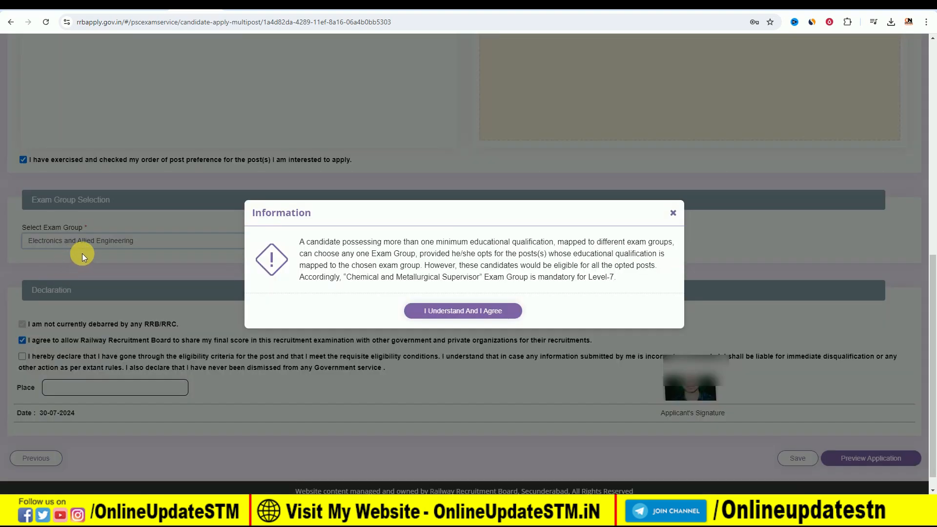
left_click(455, 311)
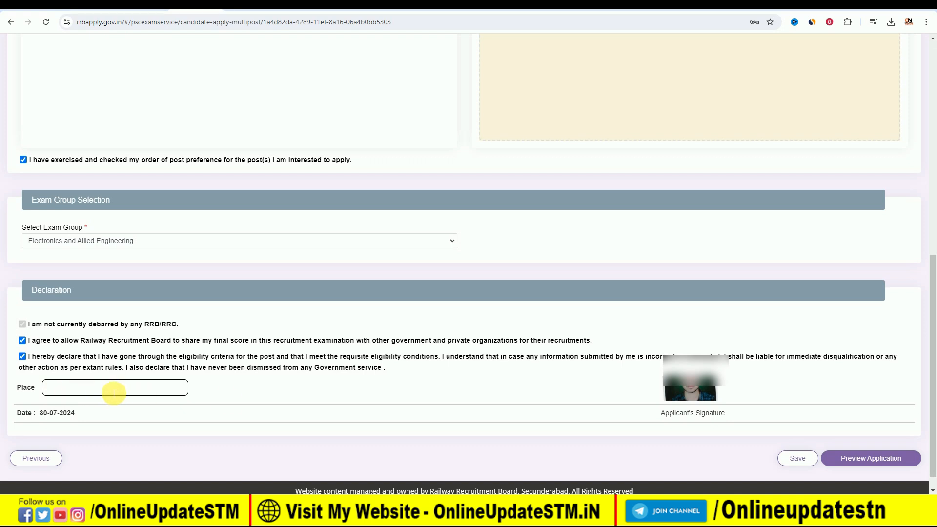
left_click(838, 458)
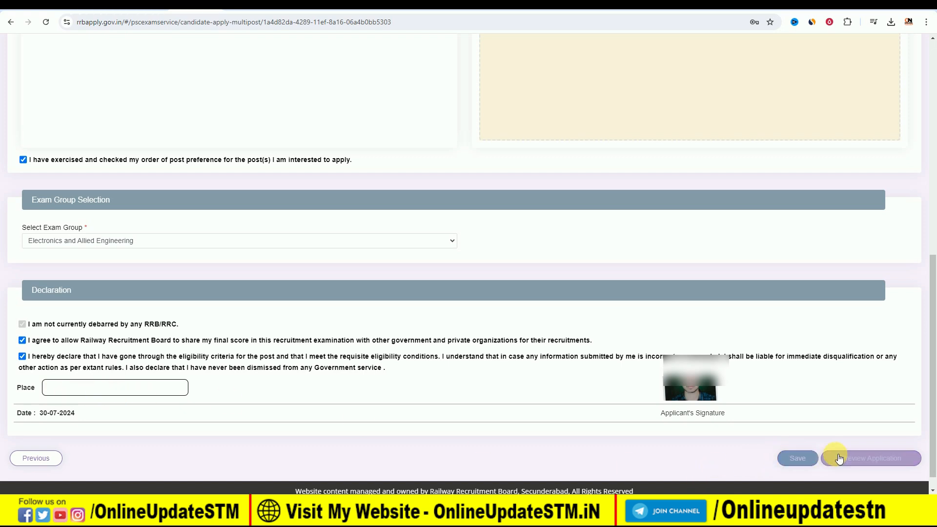
- Preview the completed application, declare that the details have been re-checked and found correct, and submit it through to fee payment
left_click(865, 459)
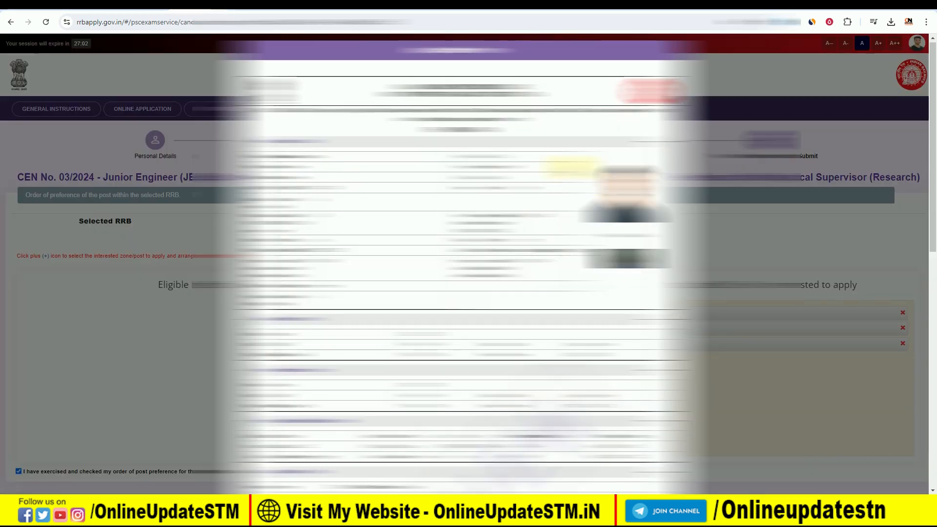
scroll(571, 168, "down", 10)
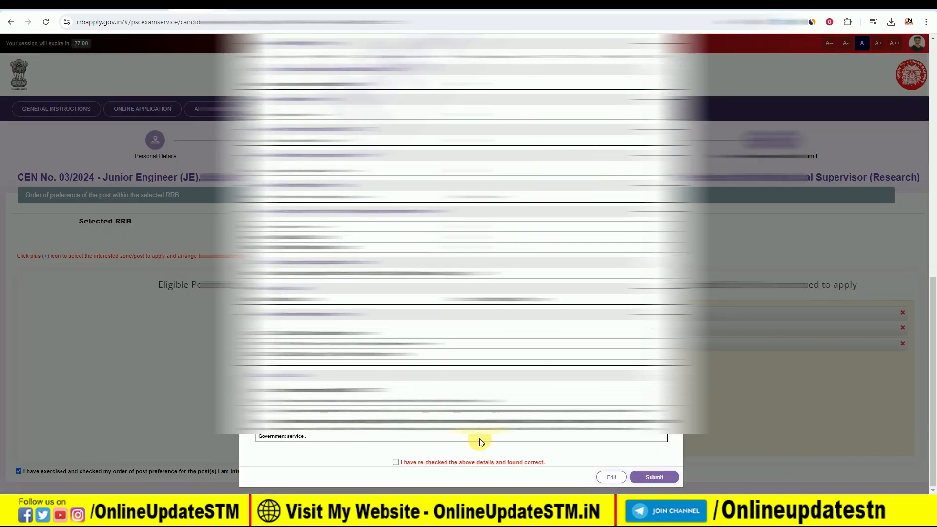
left_click(396, 462)
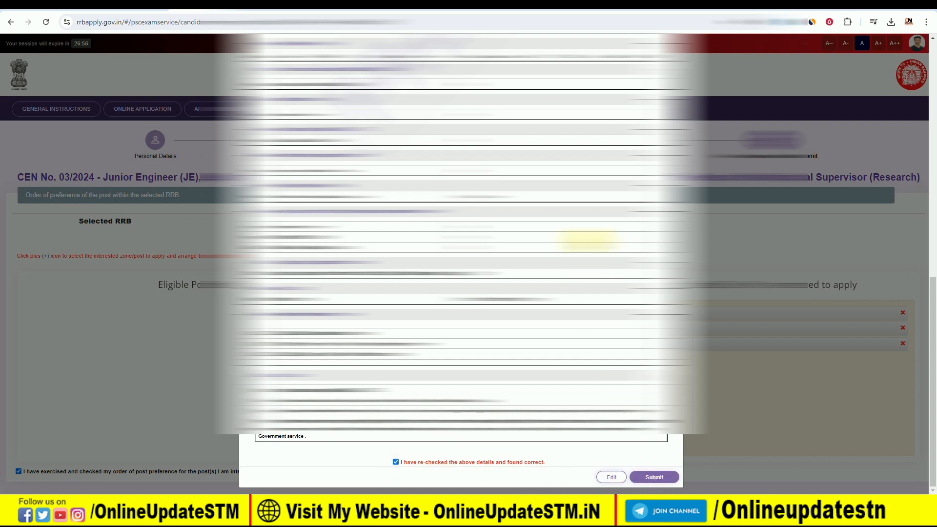
left_click(653, 476)
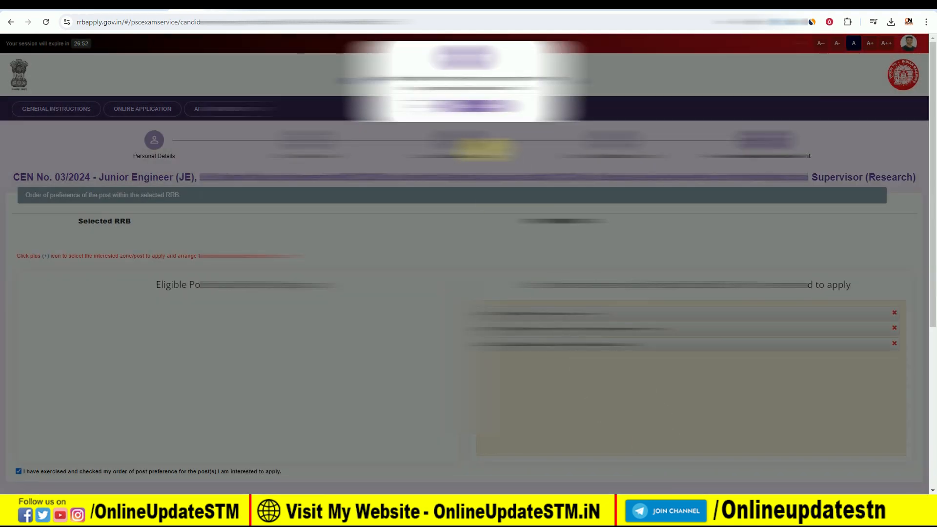
left_click(474, 101)
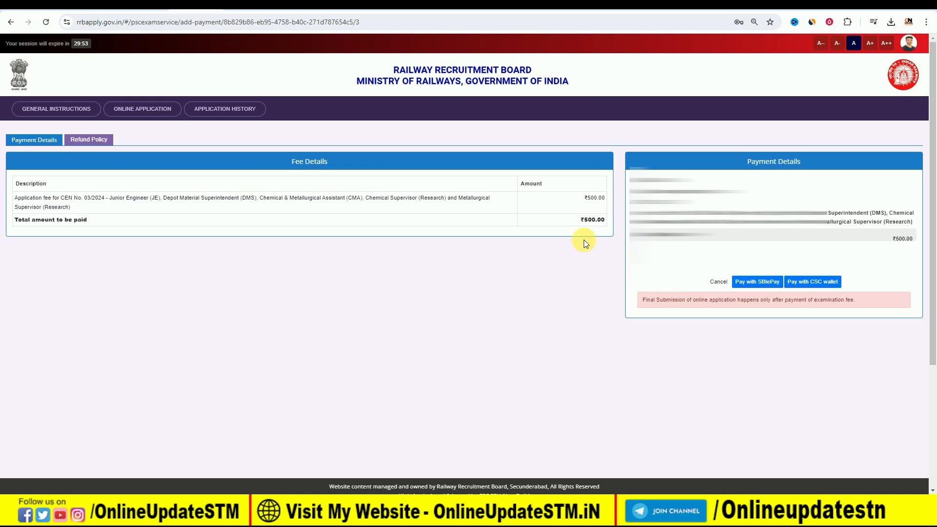
- Choose SBIePay for the application fee, agree to the payment terms and conditions, and proceed to the payment gateway
left_click(759, 283)
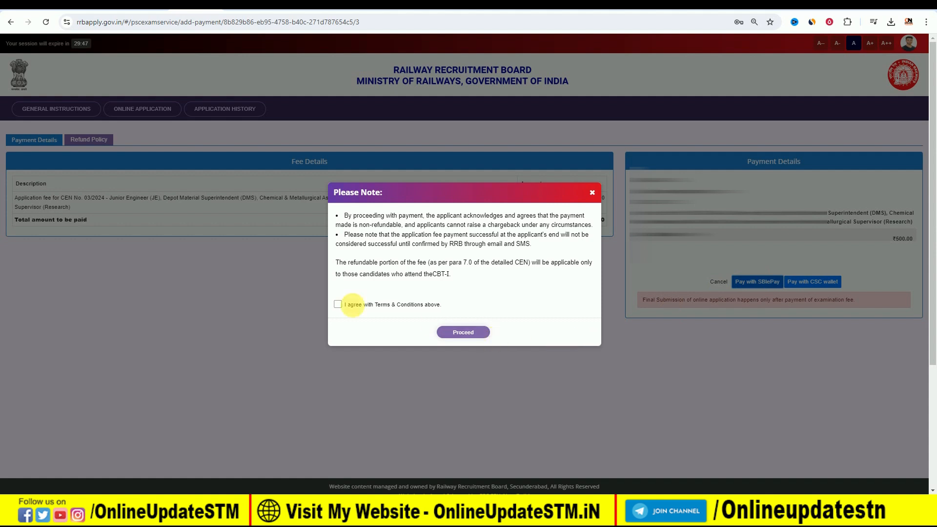
left_click(338, 303)
left_click(463, 333)
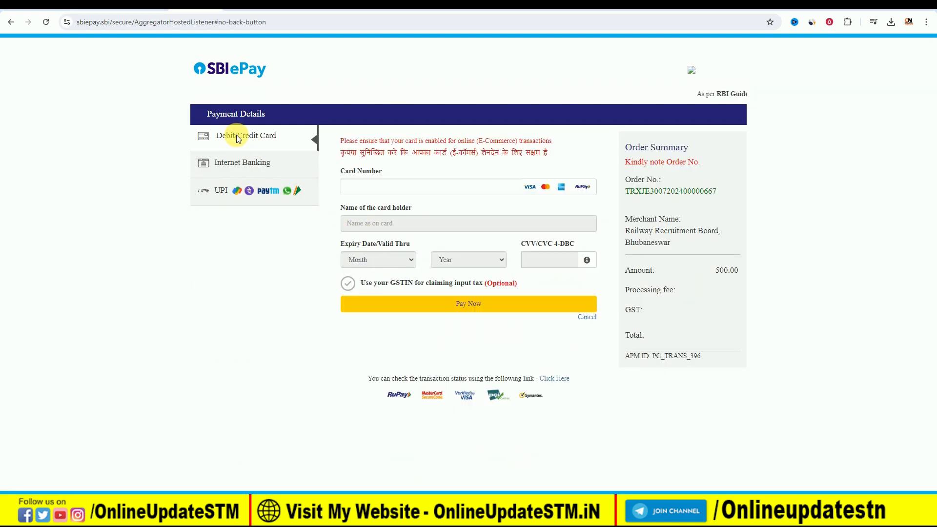
- Select UPI QR as the payment method and start the application fee payment
left_click(222, 190)
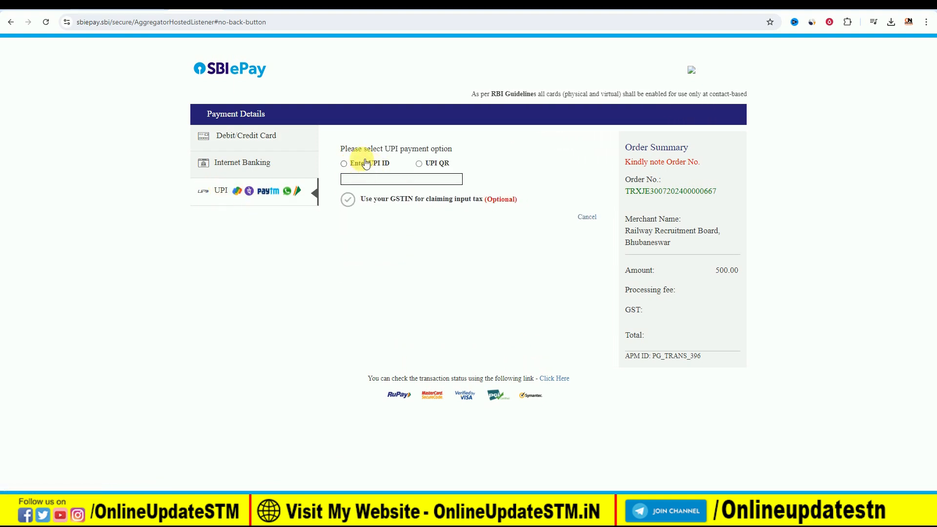
left_click(418, 164)
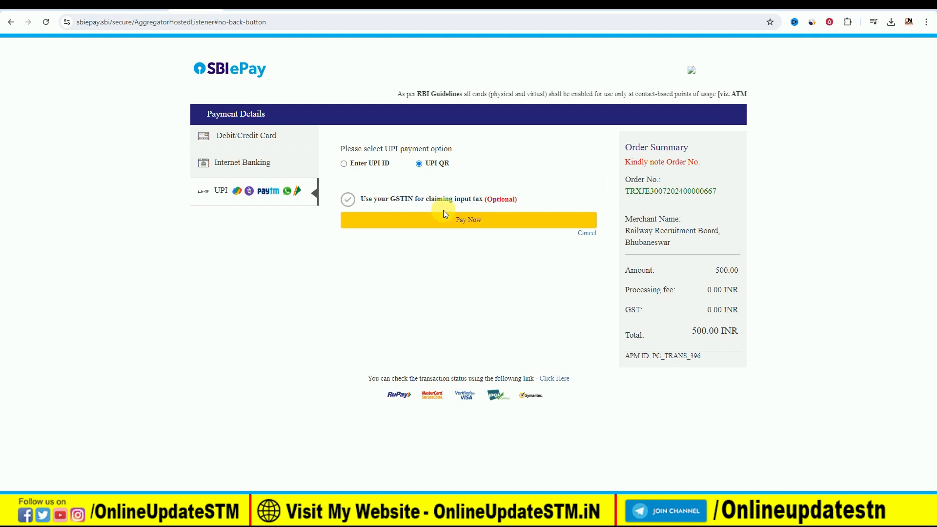
left_click(466, 219)
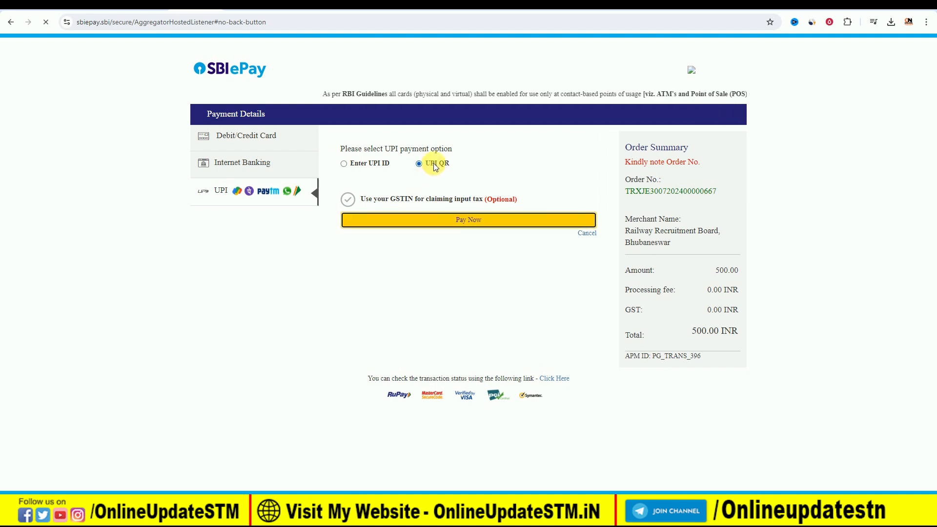